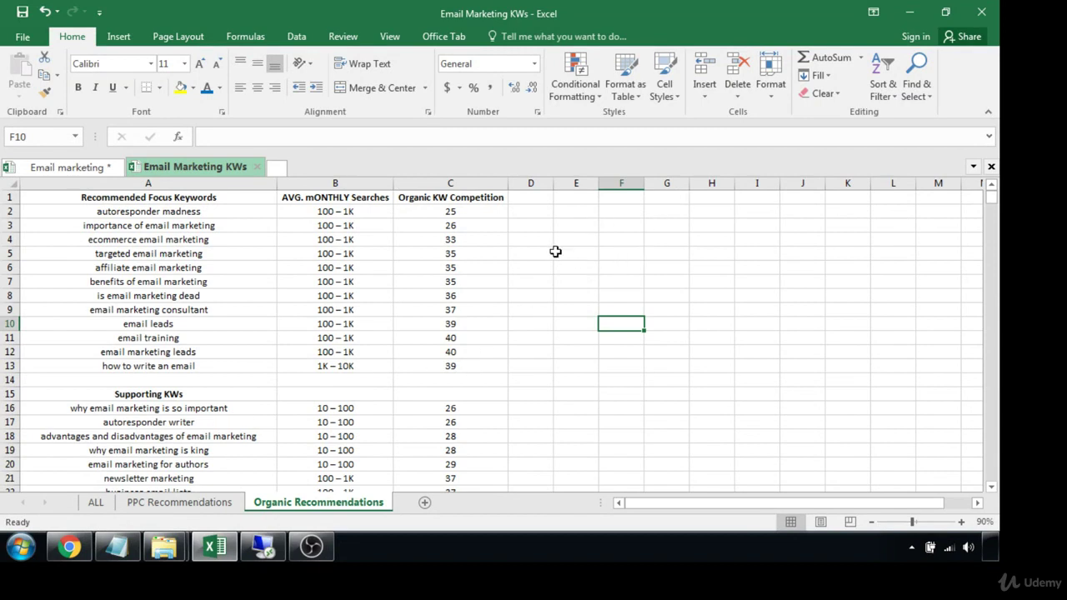
- Widen the empty column D beside the competition scores to about 17.29 (126 pixels)
{"action": "left_click", "coordinate": [531, 207]}
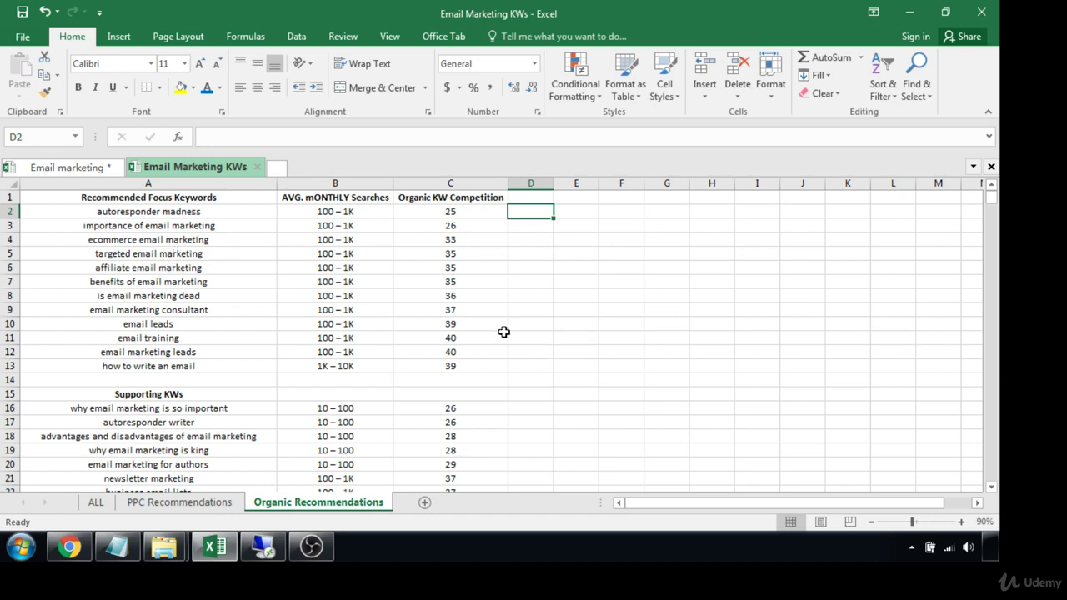
{"action": "left_click", "coordinate": [460, 211]}
{"action": "left_click_drag", "start_coordinate": [460, 211], "coordinate": [455, 366]}
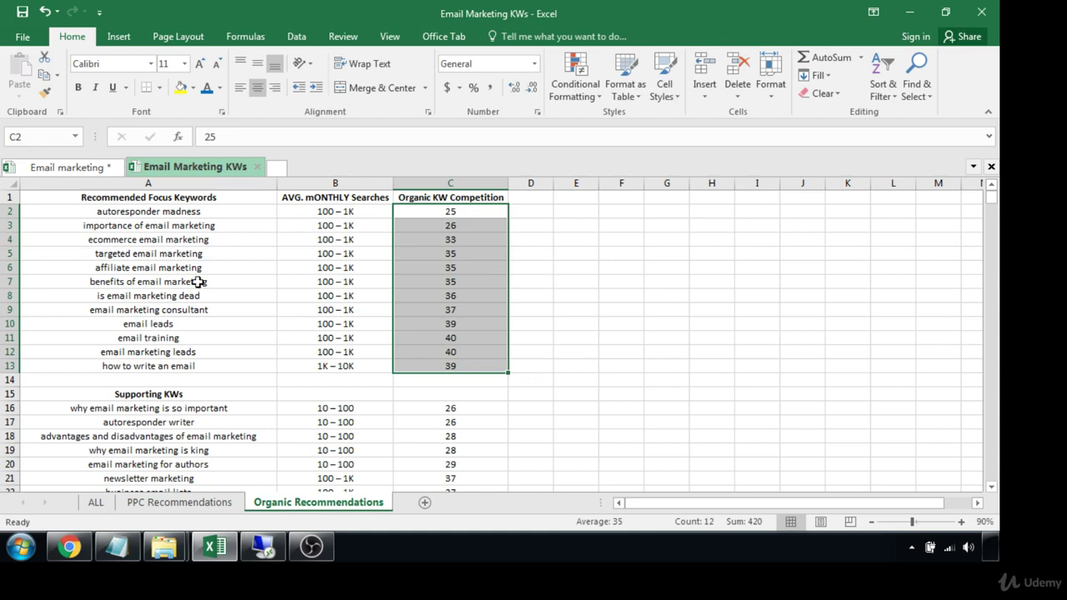
{"action": "left_click_drag", "start_coordinate": [199, 210], "coordinate": [194, 377]}
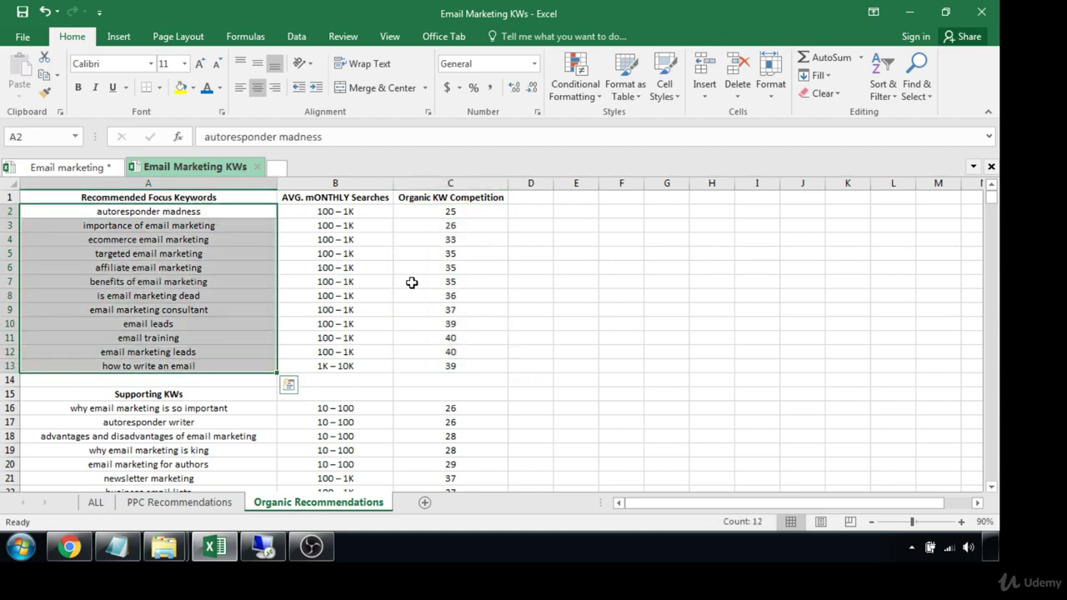
{"action": "left_click_drag", "start_coordinate": [410, 284], "coordinate": [450, 323]}
{"action": "left_click", "coordinate": [542, 307]}
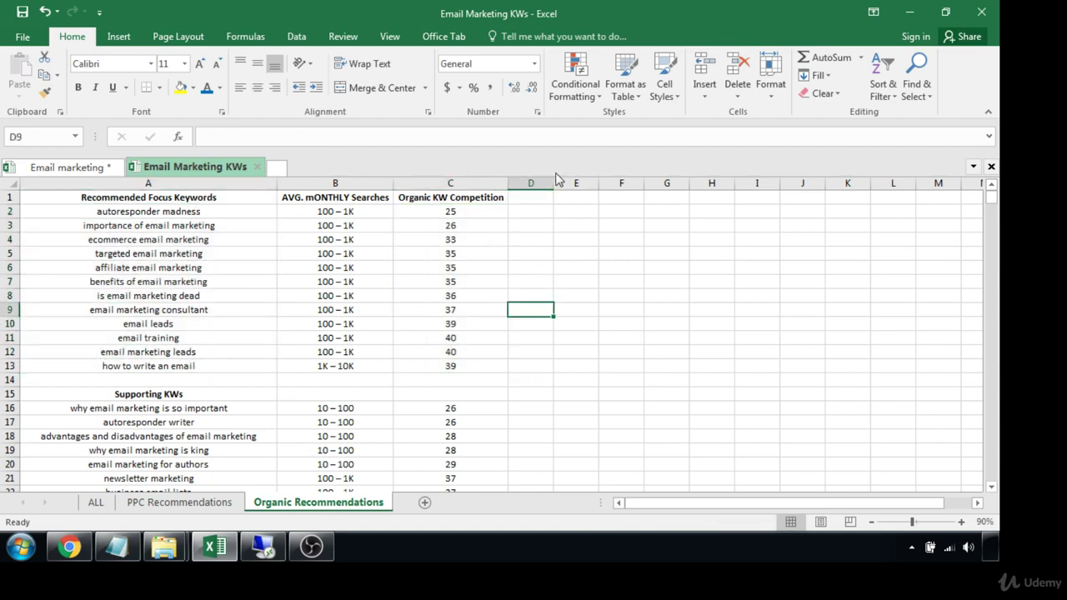
{"action": "left_click_drag", "start_coordinate": [552, 181], "coordinate": [597, 183]}
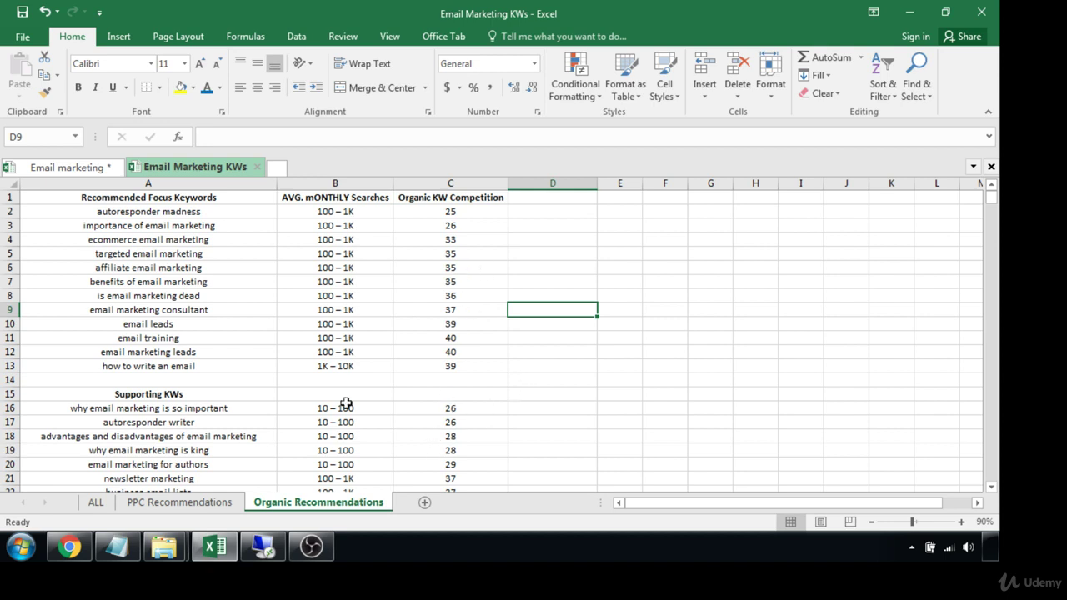
- Enter Marketing Defining KWs, Customer Defining KW, Product KW and Brand KW in D2–D5
{"action": "left_click", "coordinate": [546, 213]}
{"action": "type", "text": "Ma"}
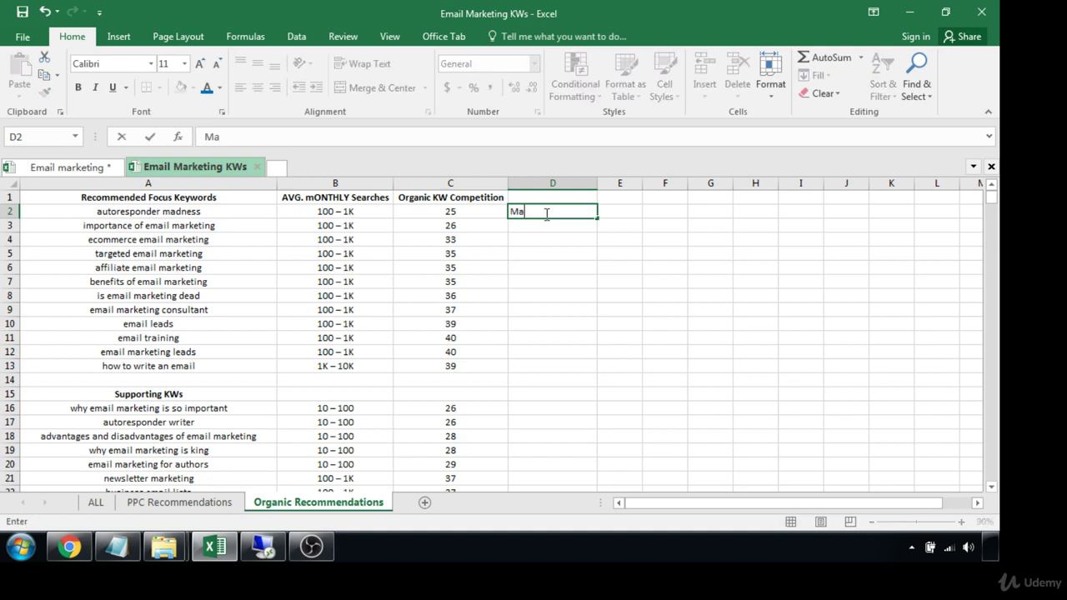
{"action": "type", "text": "rketing Defi"}
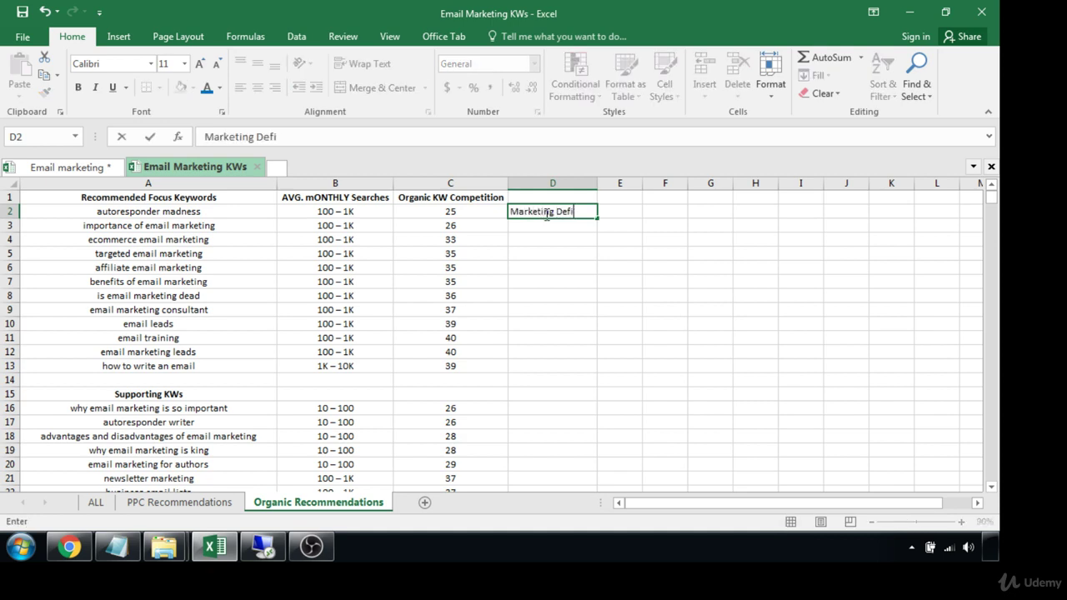
{"action": "type", "text": "ning KWs"}
{"action": "key", "text": "Return"}
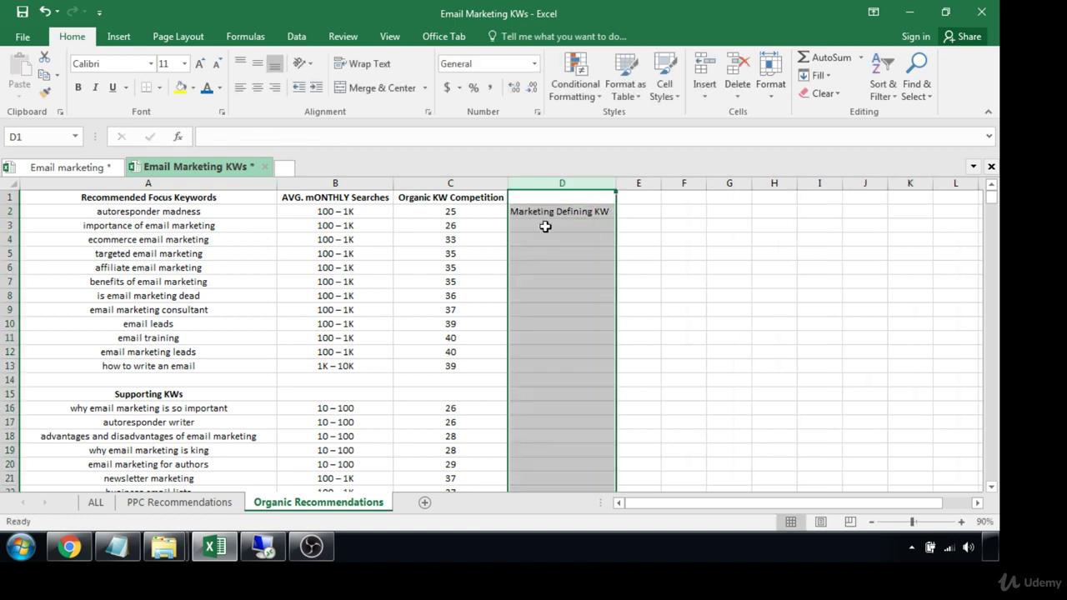
{"action": "left_click", "coordinate": [545, 223]}
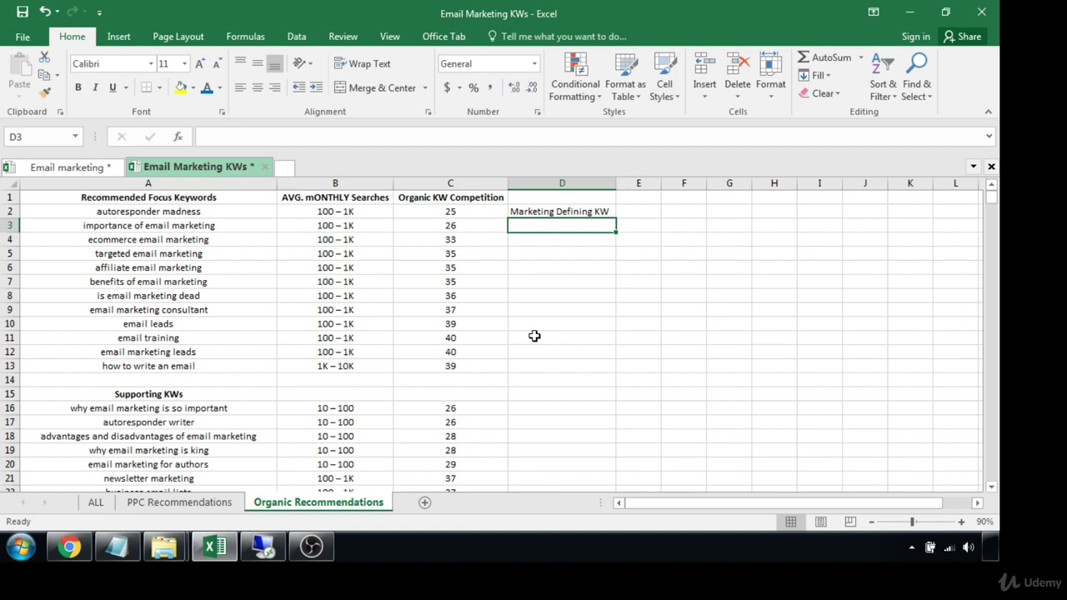
{"action": "type", "text": "Customer Defining KW"}
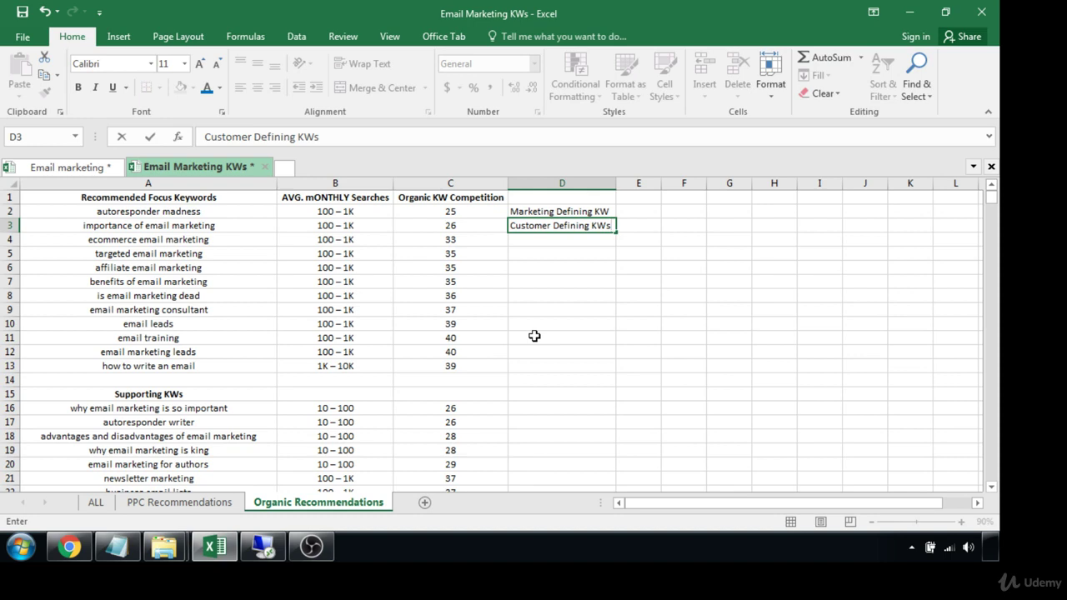
{"action": "left_click", "coordinate": [524, 240]}
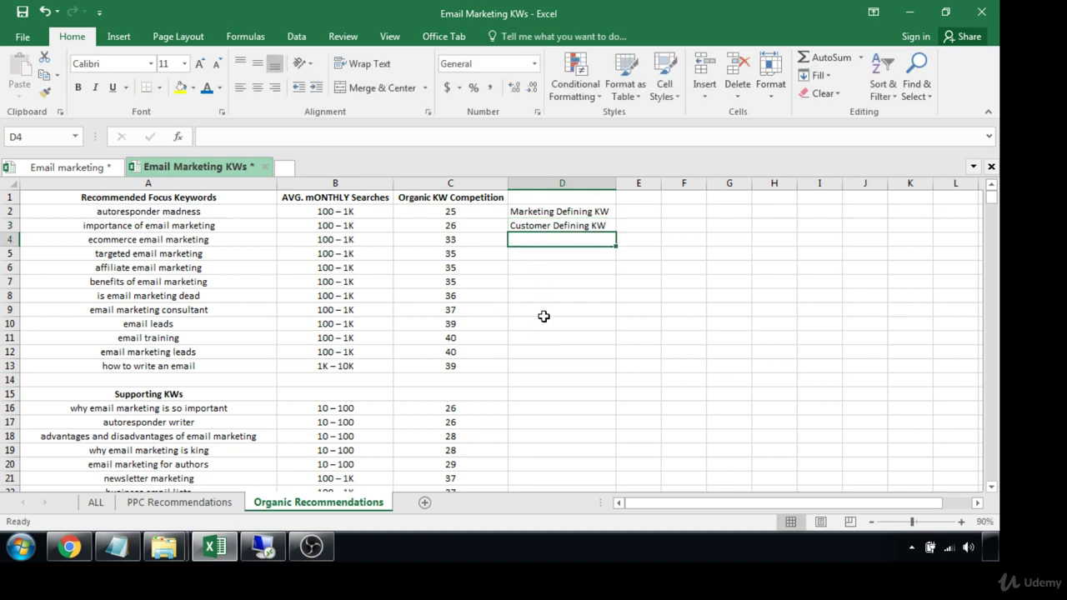
{"action": "type", "text": "Product KW"}
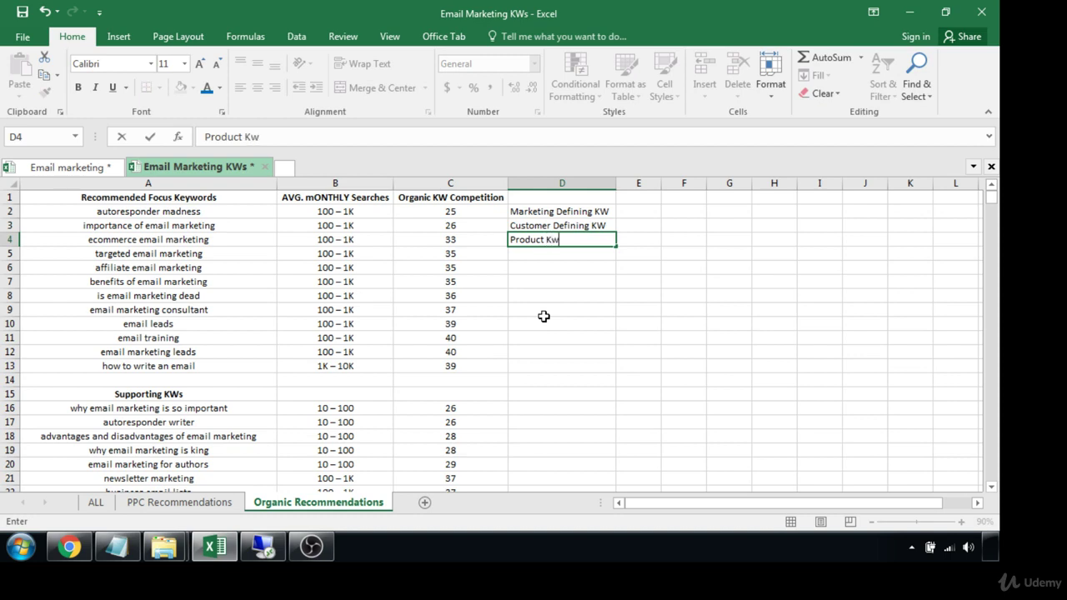
{"action": "key", "text": "Return"}
{"action": "type", "text": "Brand KW"}
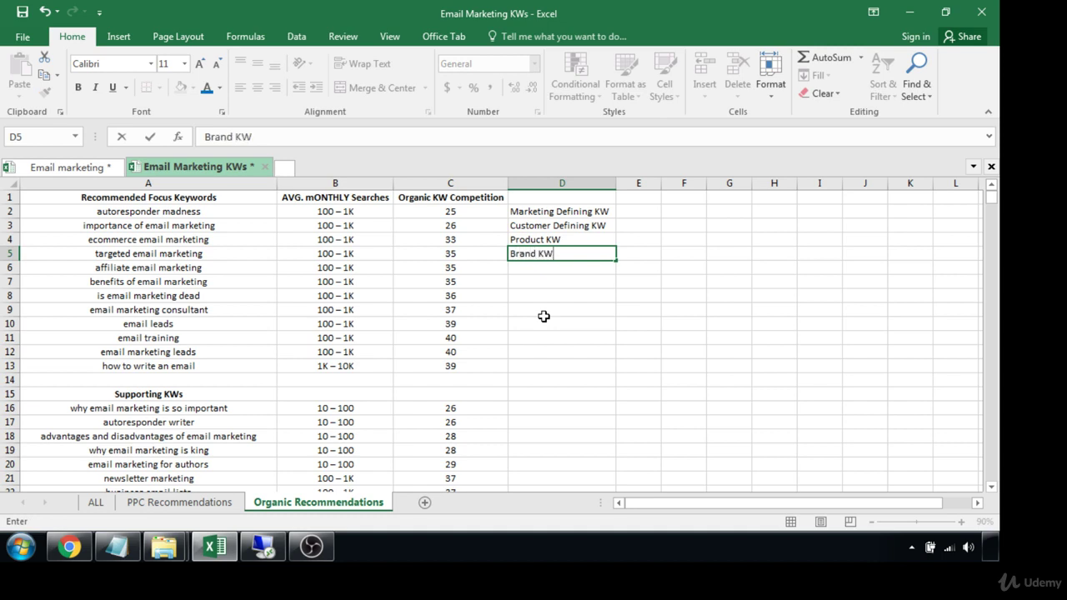
{"action": "key", "text": "Return"}
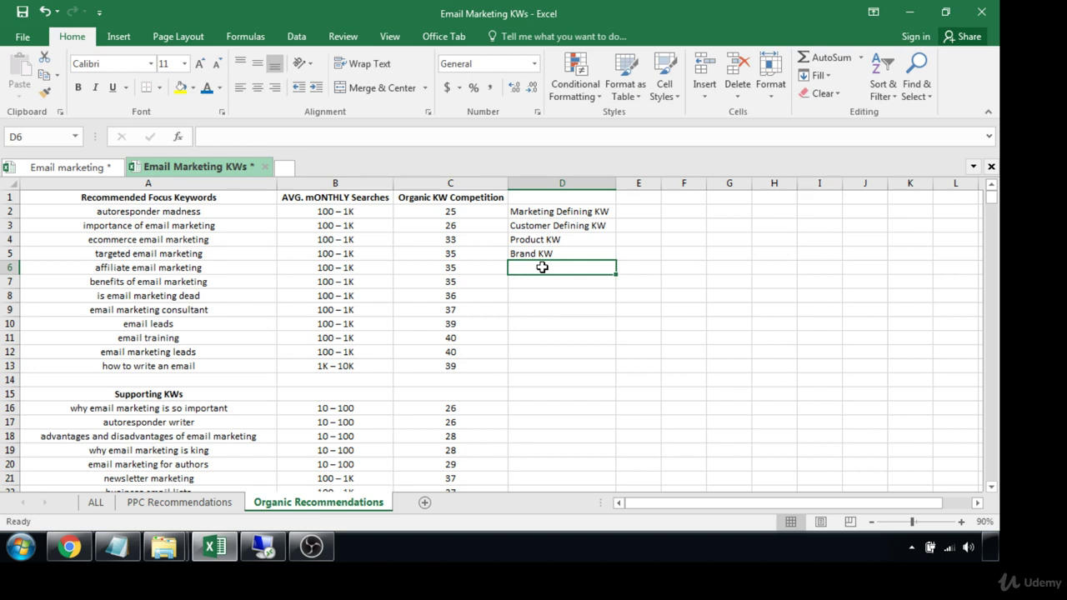
- Minimize the browser and workbook windows to reveal the desktop
{"action": "mouse_move", "coordinate": [63, 553]}
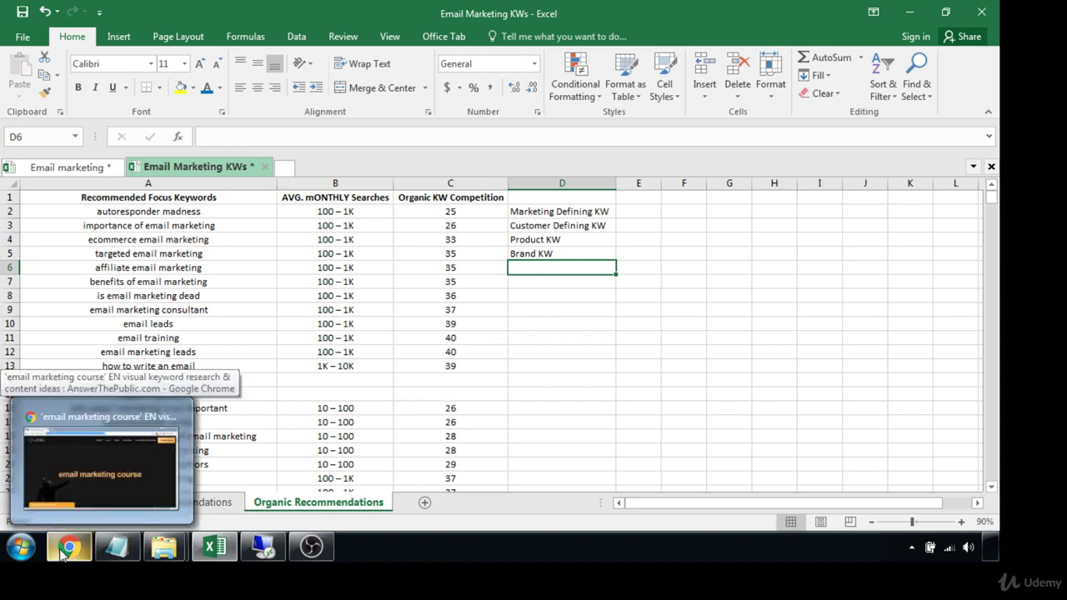
{"action": "left_click", "coordinate": [69, 547]}
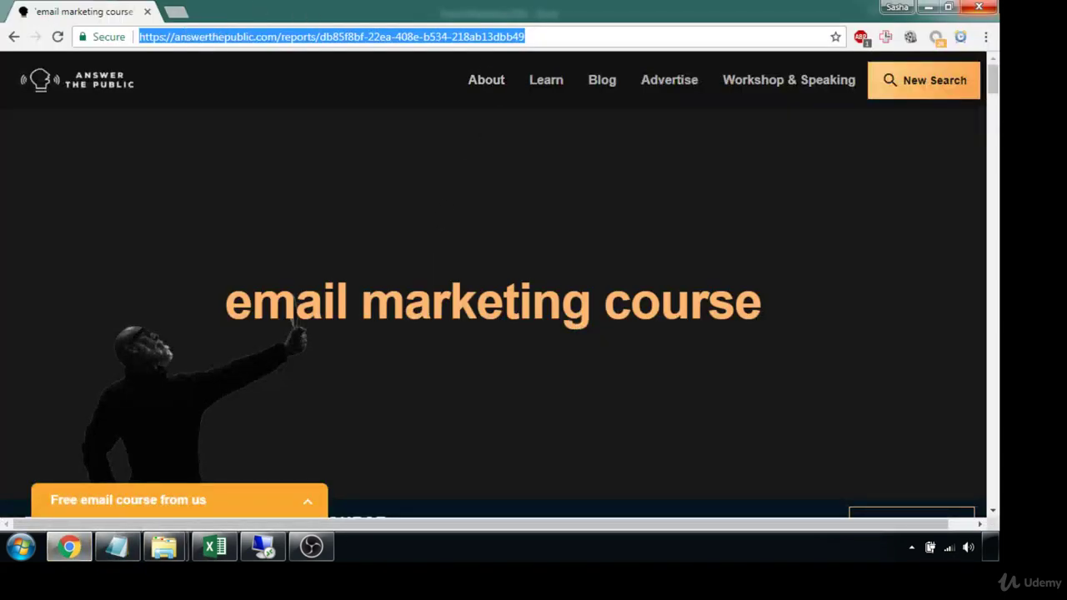
{"action": "left_click", "coordinate": [928, 8]}
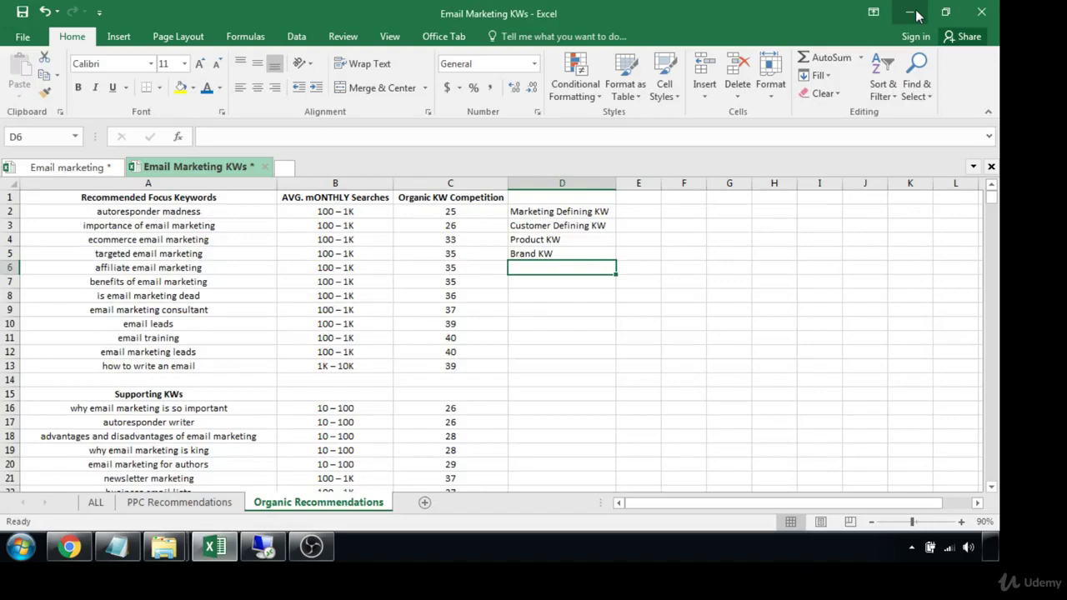
{"action": "left_click", "coordinate": [915, 15]}
{"action": "left_click", "coordinate": [917, 13]}
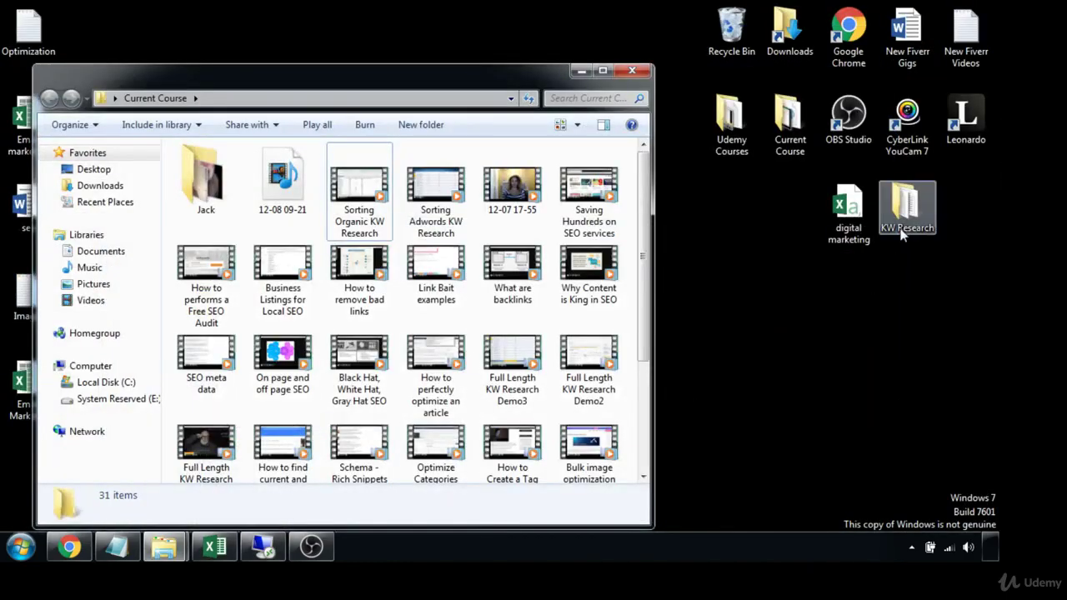
- Copy 'Industry thought leaders' from the 7 Types of User-Intent Keywords notes in KW Research
{"action": "double_click", "coordinate": [902, 235]}
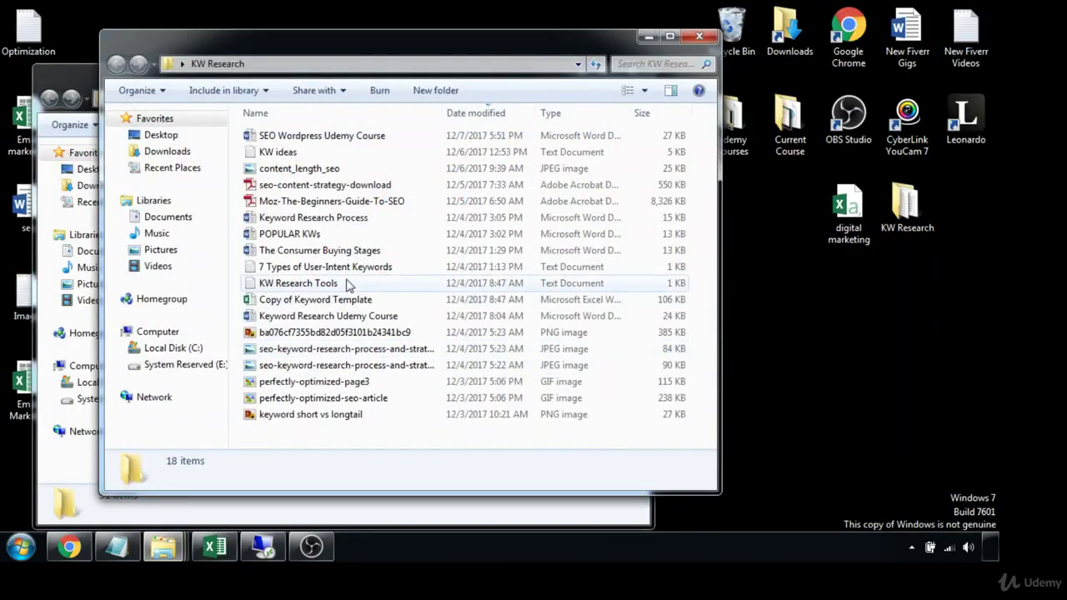
{"action": "double_click", "coordinate": [329, 268]}
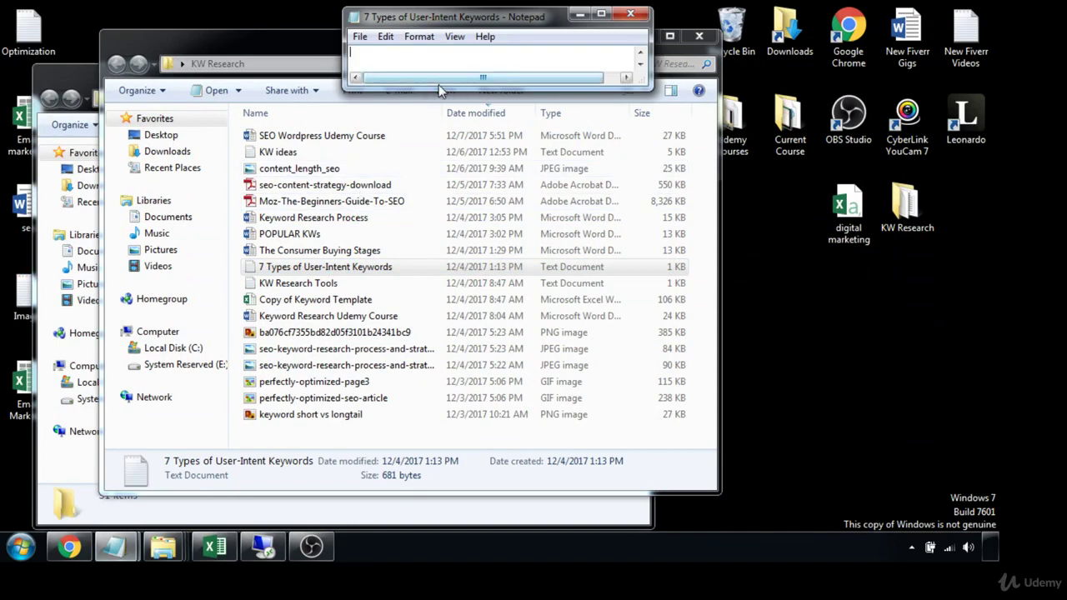
{"action": "left_click_drag", "start_coordinate": [448, 86], "coordinate": [453, 401]}
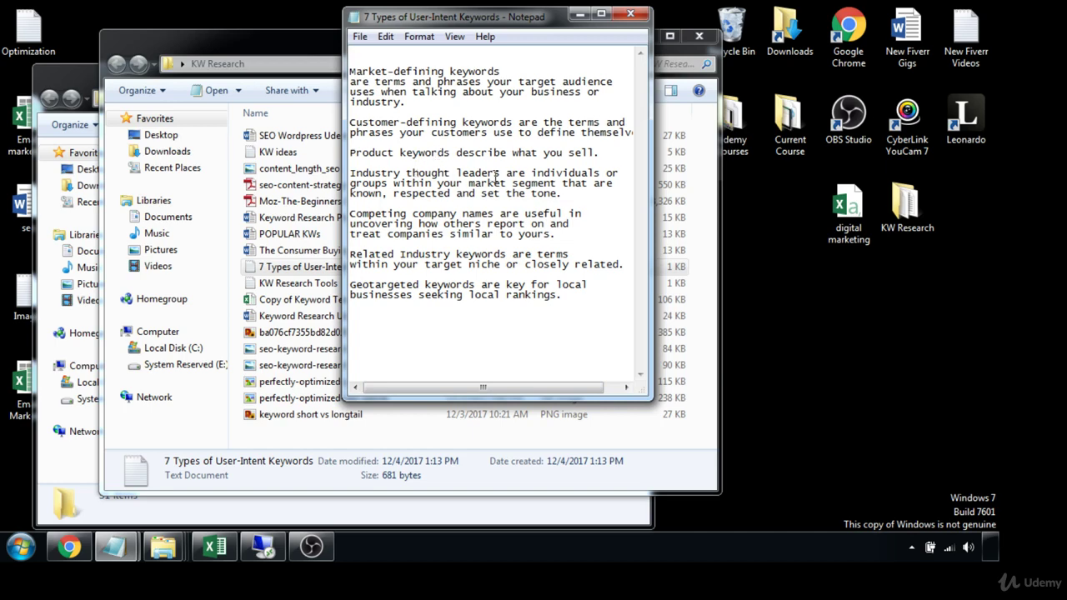
{"action": "left_click_drag", "start_coordinate": [501, 175], "coordinate": [349, 173]}
{"action": "key", "text": "ctrl+c"}
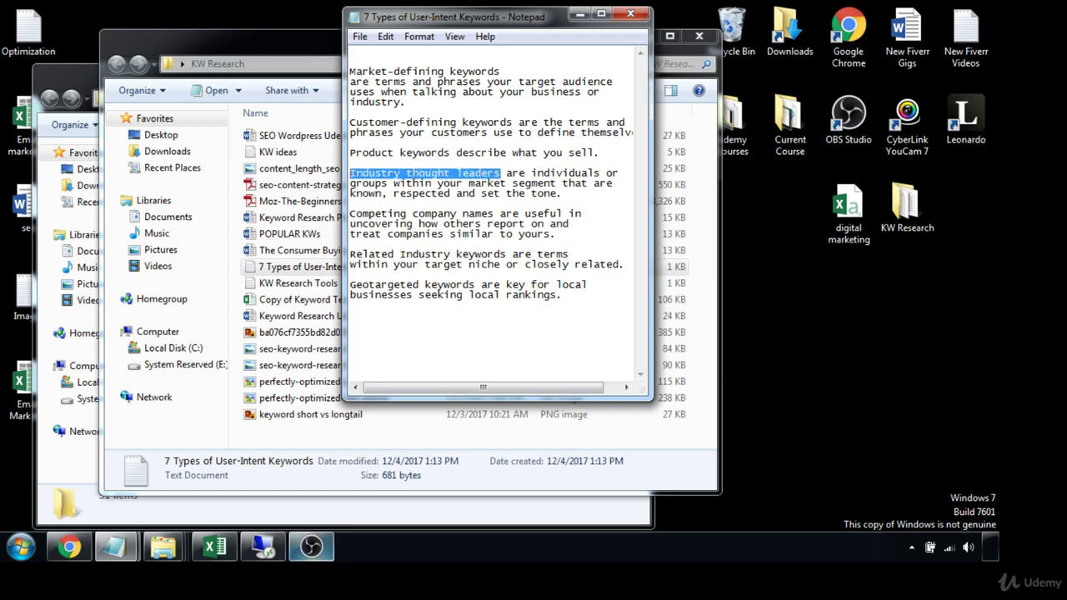
{"action": "left_click", "coordinate": [215, 546]}
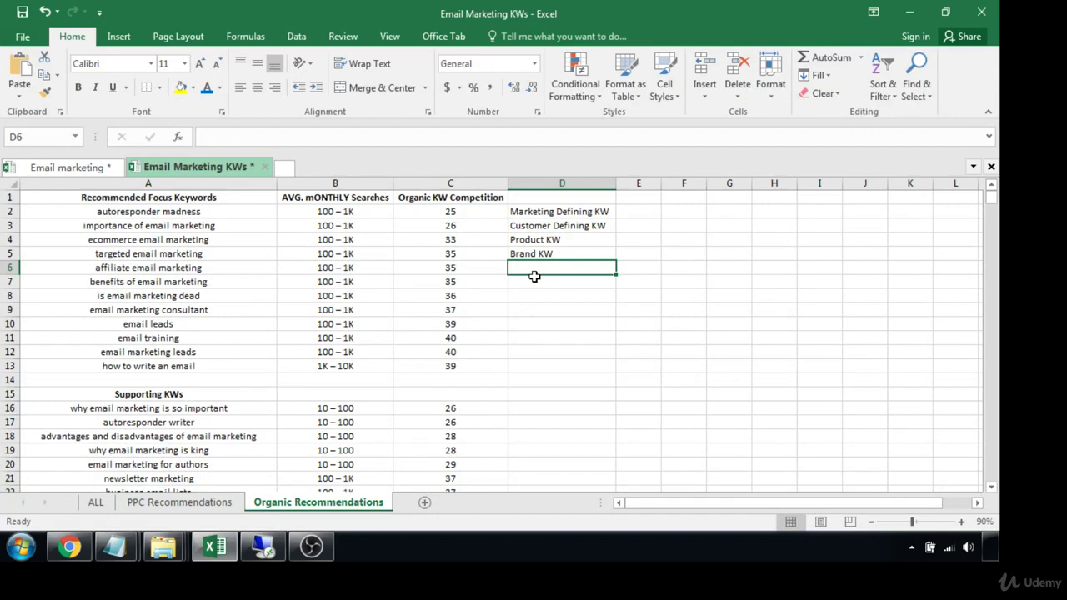
- Paste Industry thought leaders into D6 and enter Competitor Kw in D7
{"action": "key", "text": "ctrl+v"}
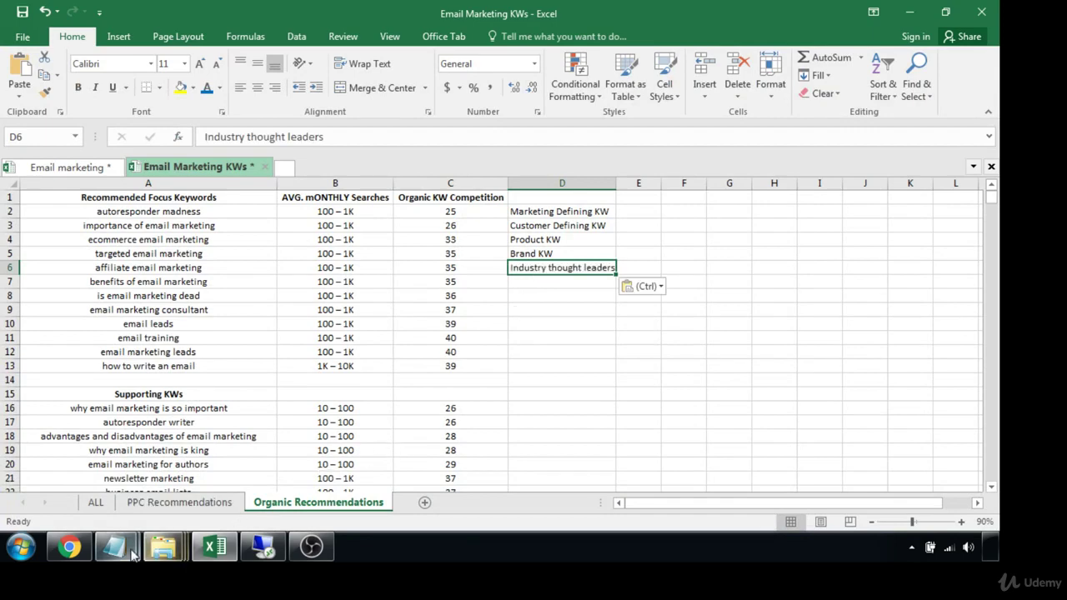
{"action": "mouse_move", "coordinate": [116, 546]}
{"action": "left_click", "coordinate": [283, 467]}
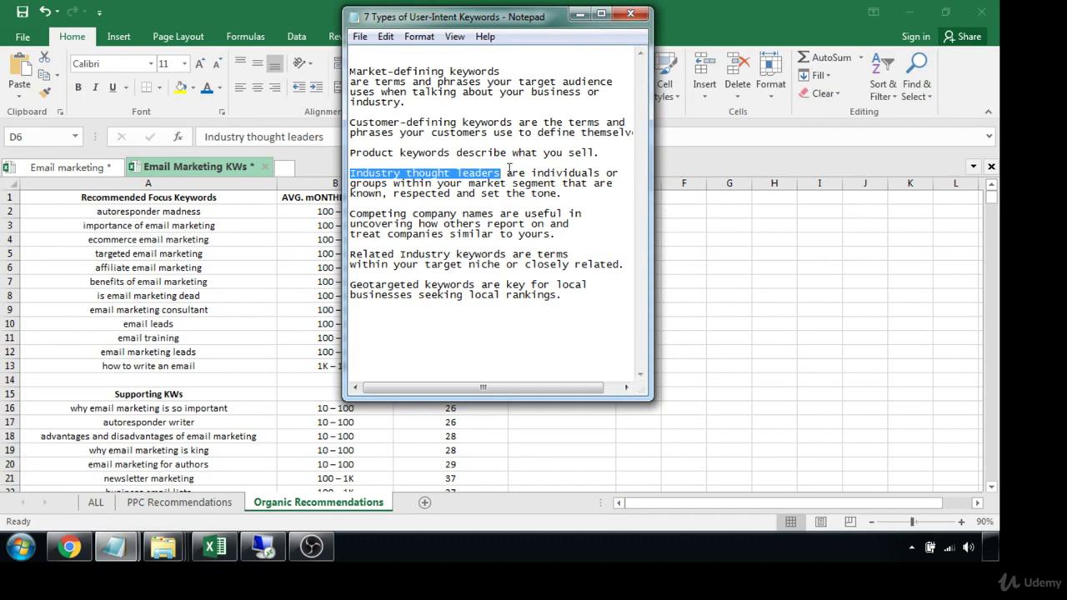
{"action": "left_click", "coordinate": [579, 15]}
{"action": "left_click", "coordinate": [563, 285]}
{"action": "type", "text": "Competitor Kw"}
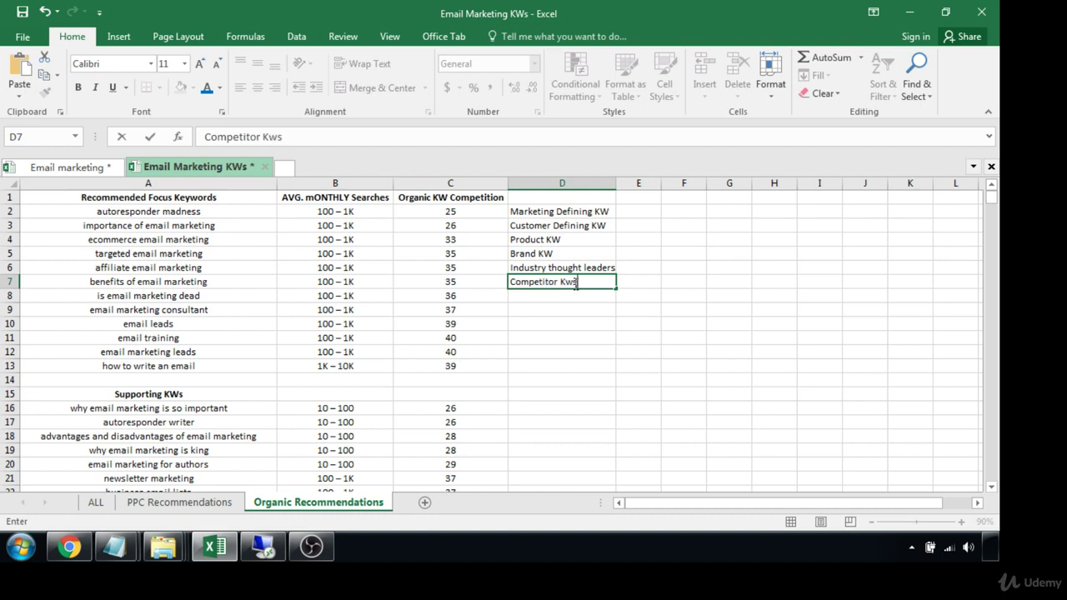
{"action": "key", "text": "Return"}
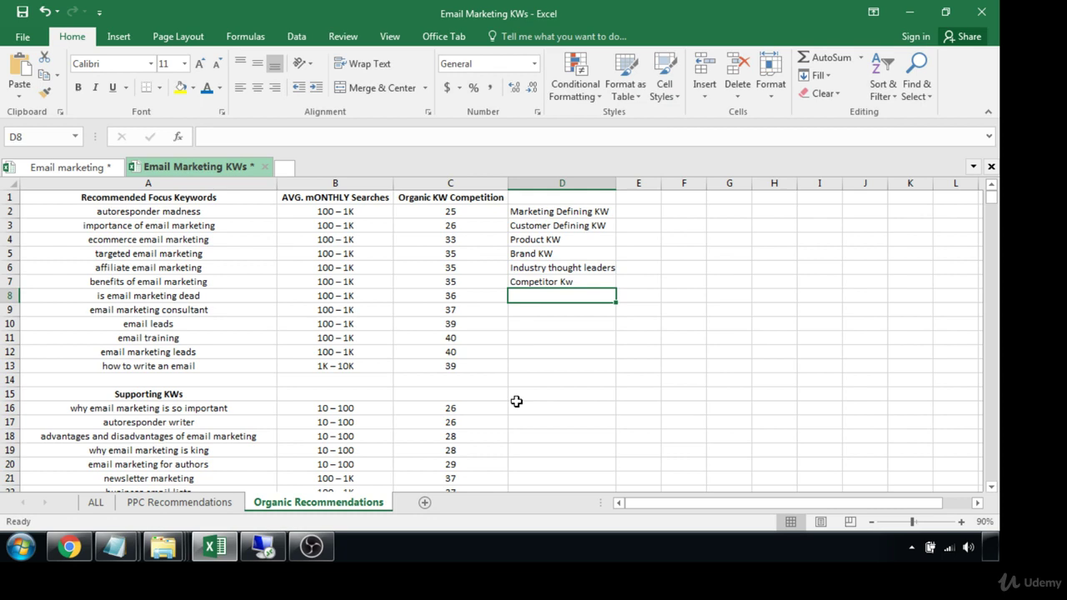
- Enter Geo-targeted KW in D8 and Related Industry Kw in D9, checking the notes
{"action": "type", "text": "G"}
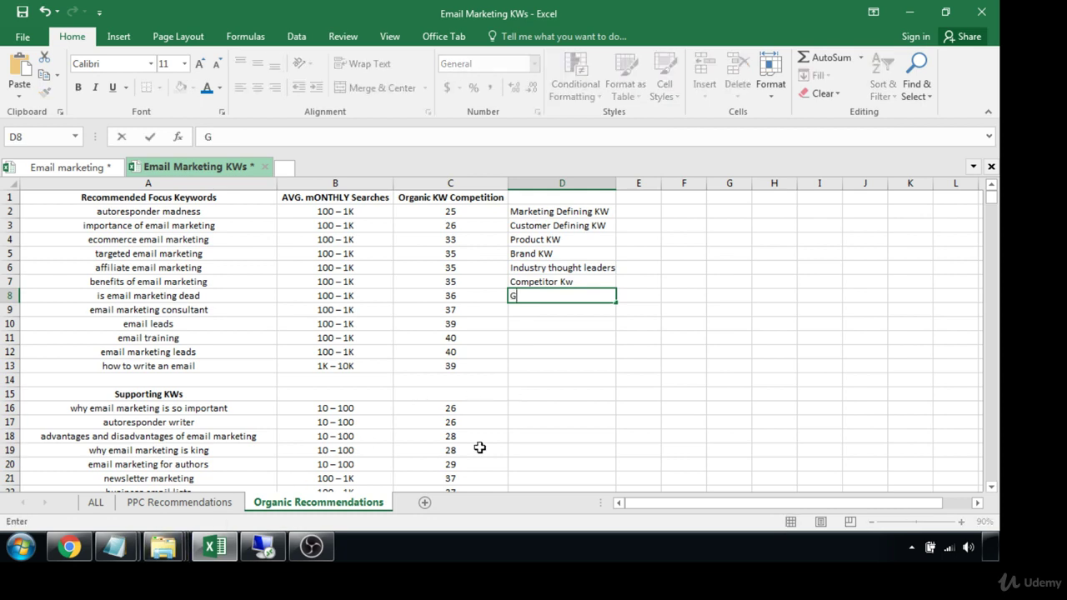
{"action": "type", "text": "eo-targeted KW"}
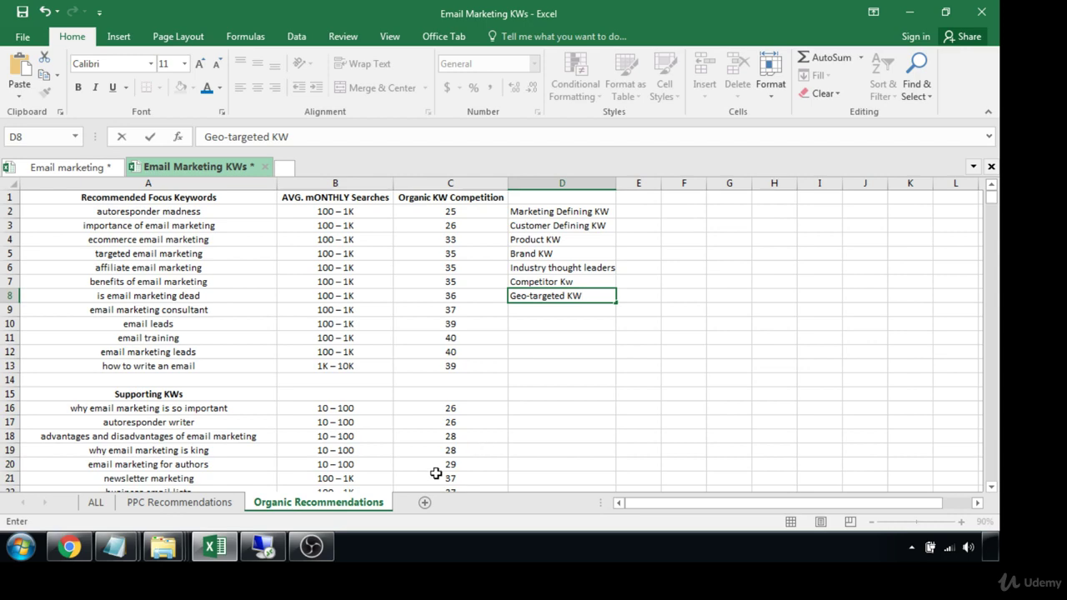
{"action": "mouse_move", "coordinate": [131, 557]}
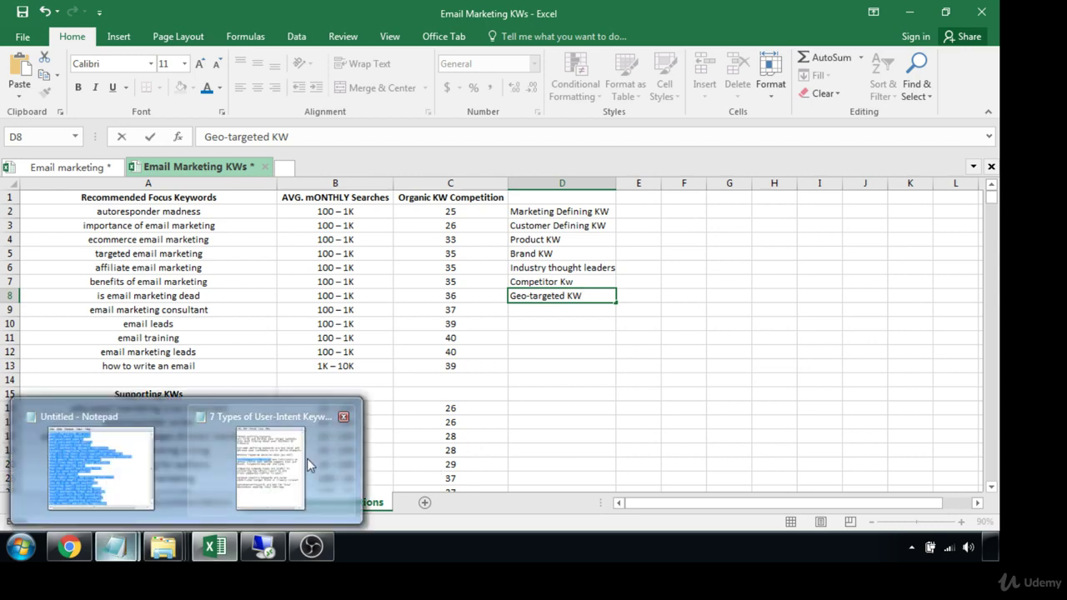
{"action": "left_click", "coordinate": [269, 468]}
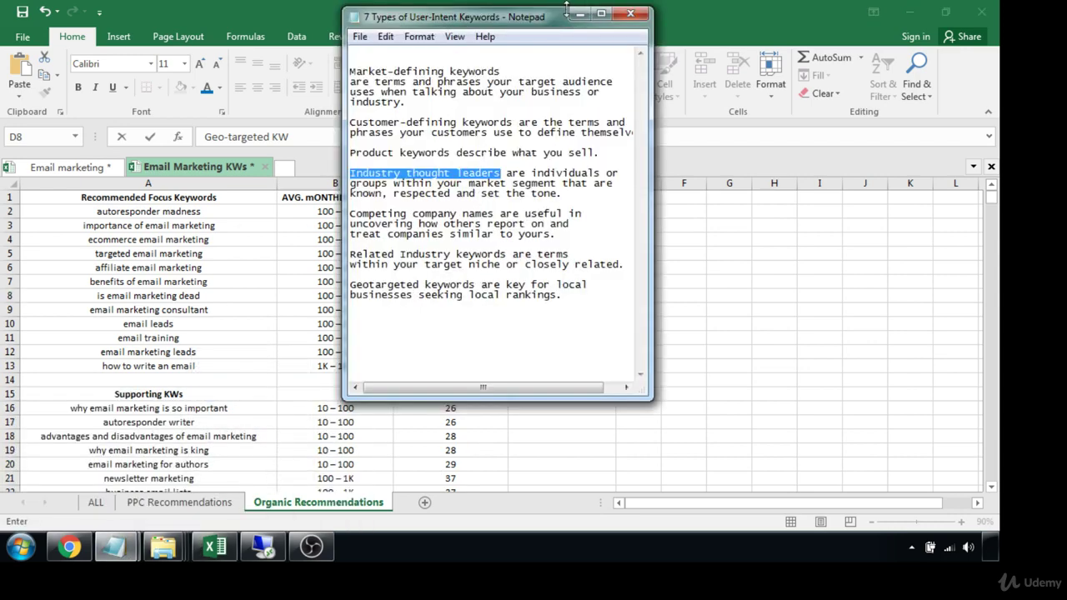
{"action": "left_click", "coordinate": [581, 19]}
{"action": "left_click", "coordinate": [557, 310]}
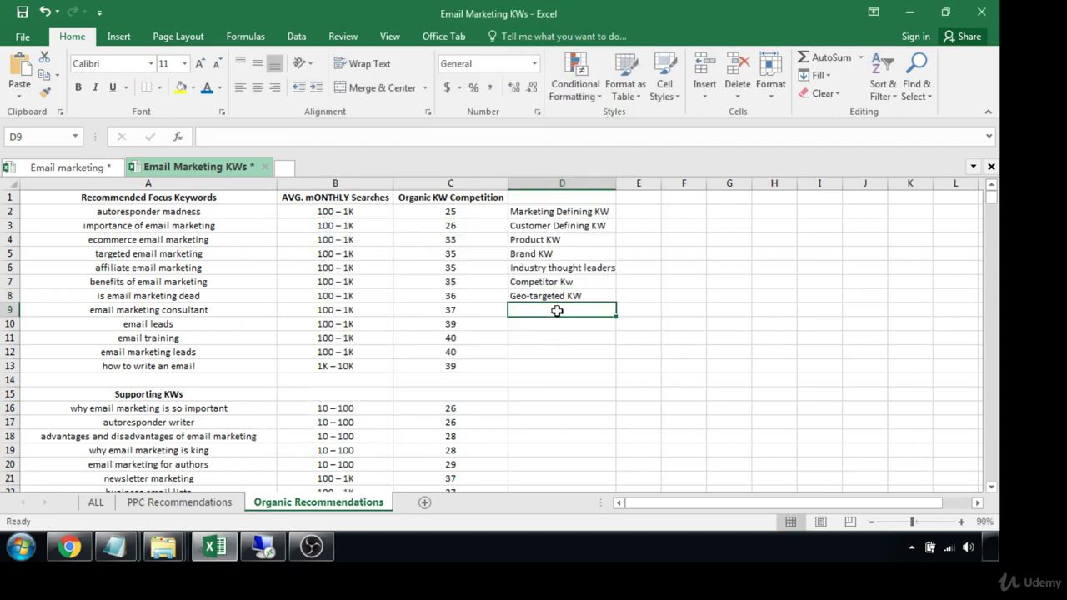
{"action": "type", "text": "Relate"}
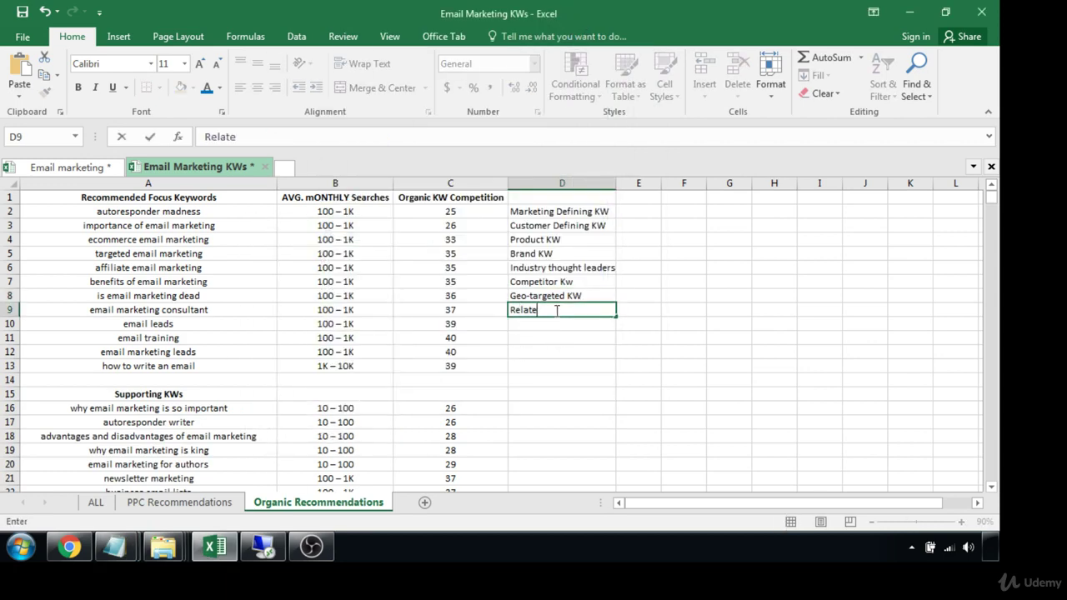
{"action": "type", "text": "d Industry Kw"}
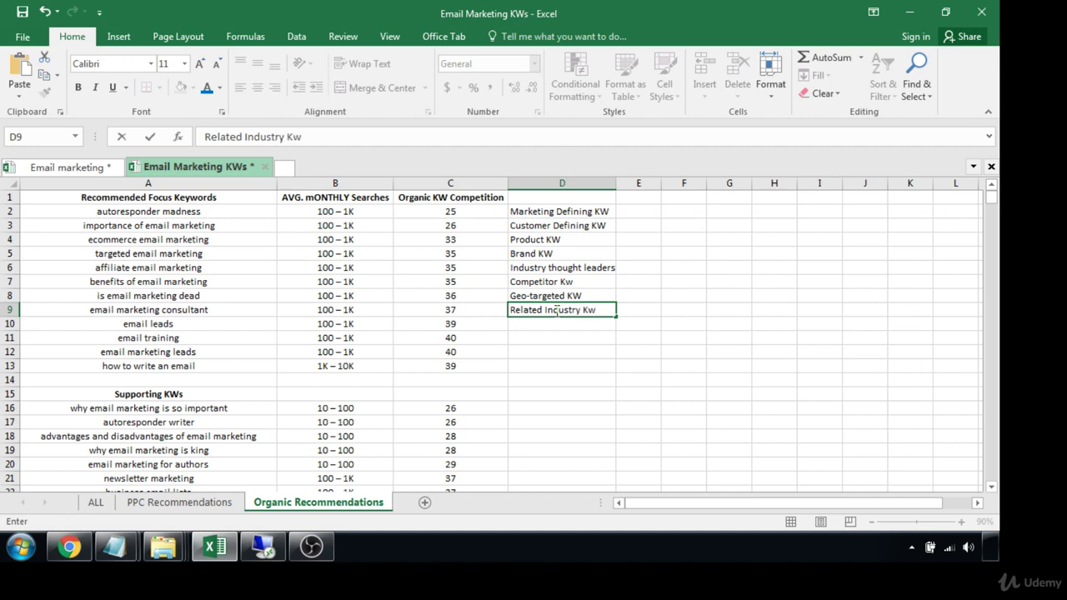
{"action": "left_click", "coordinate": [567, 341]}
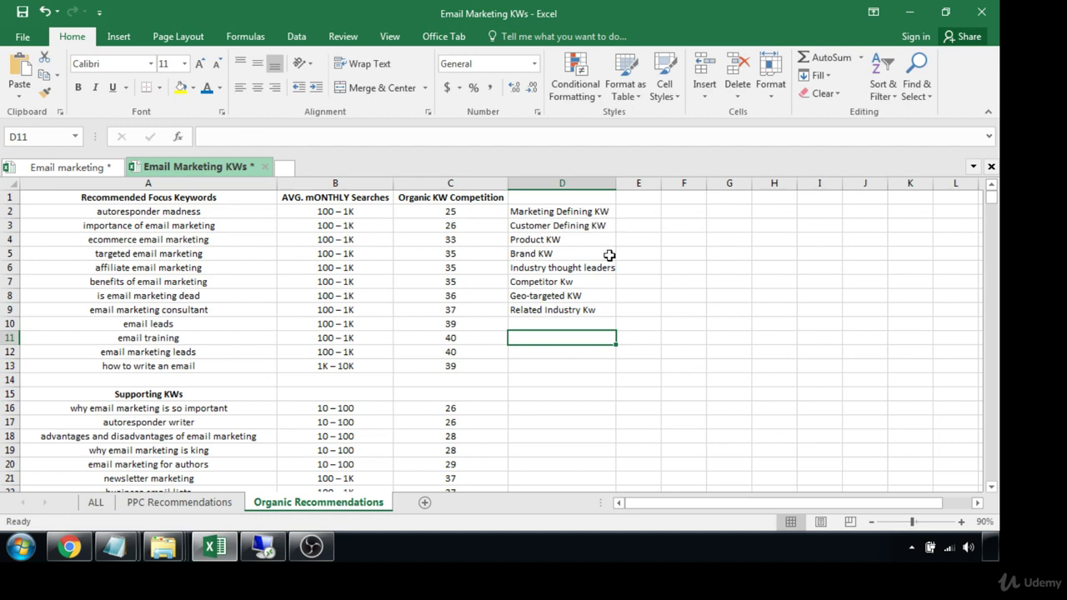
- Change D6 to 'Industry thought leader KW' and autofit column D to its labels
{"action": "left_click_drag", "start_coordinate": [614, 181], "coordinate": [622, 181]}
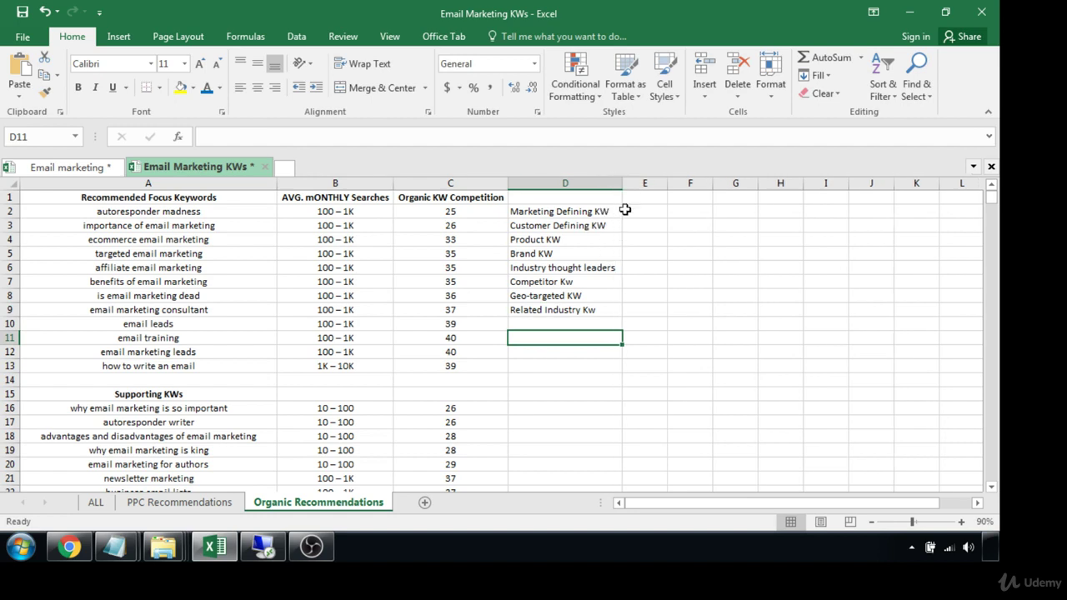
{"action": "double_click", "coordinate": [618, 268]}
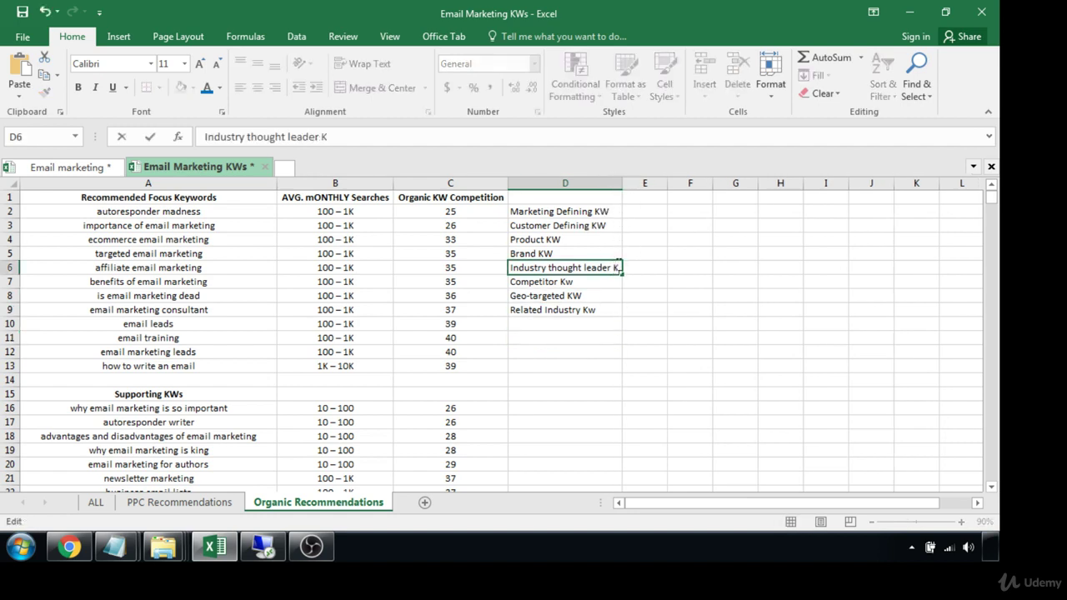
{"action": "type", "text": "W"}
{"action": "left_click", "coordinate": [617, 183]}
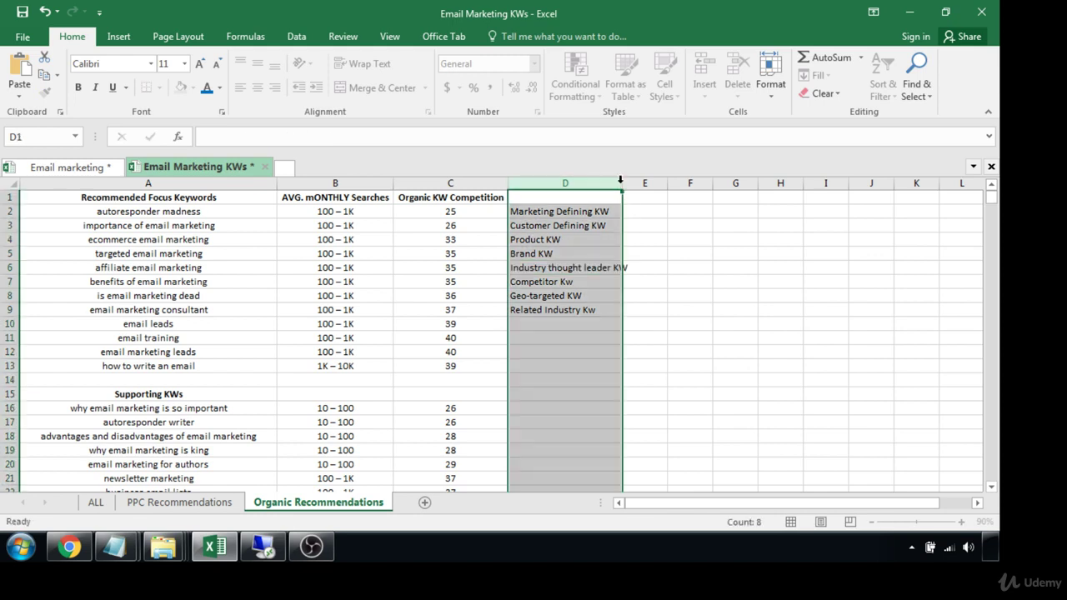
{"action": "double_click", "coordinate": [622, 182]}
- Bold the category labels in D2:D9 and cut column D
{"action": "left_click", "coordinate": [586, 342]}
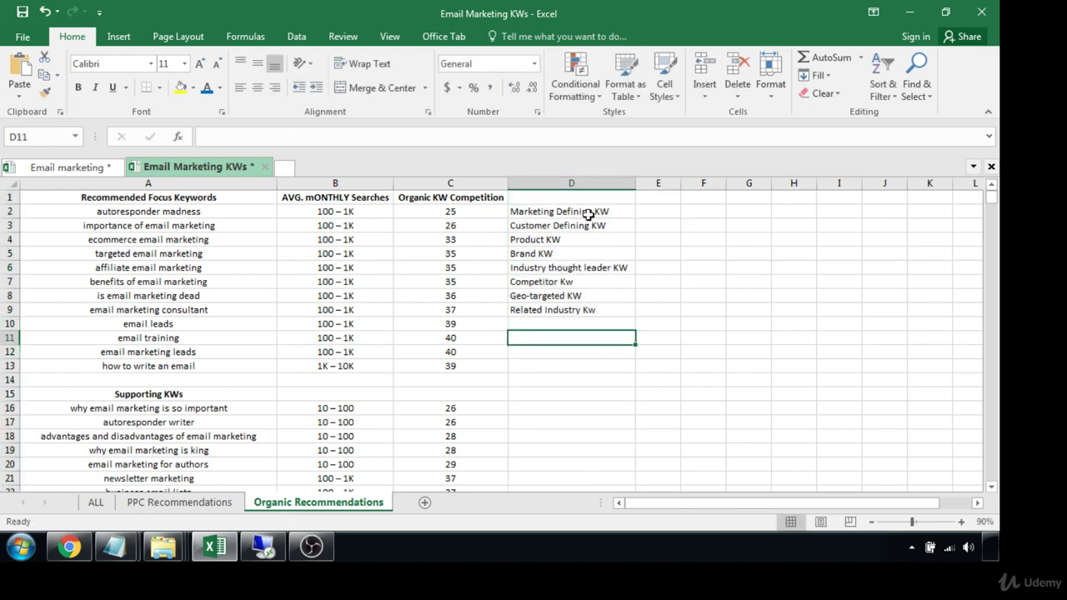
{"action": "left_click_drag", "start_coordinate": [588, 212], "coordinate": [600, 311]}
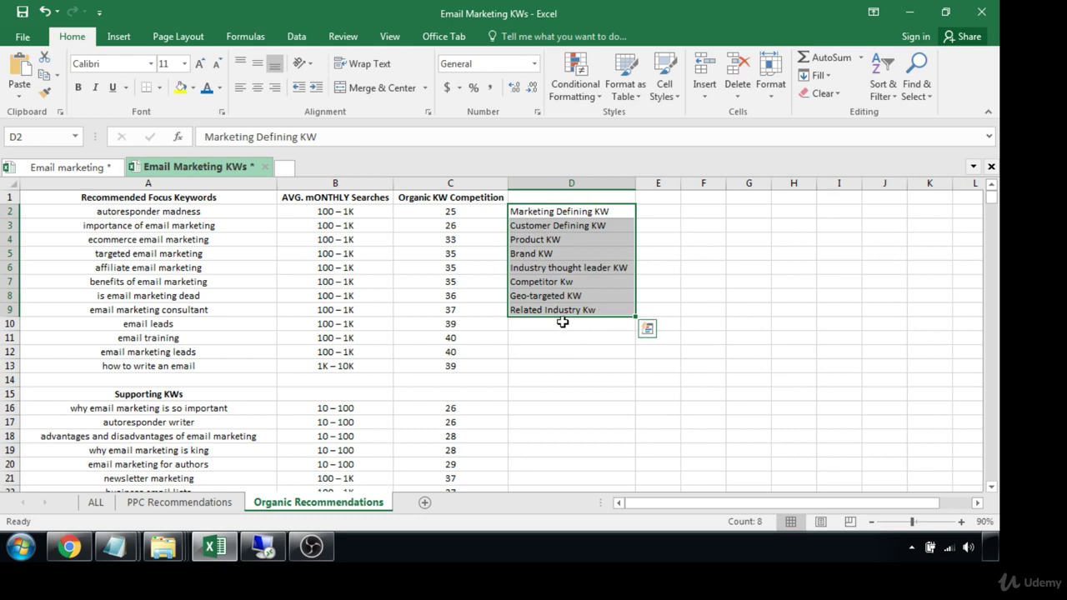
{"action": "key", "text": "ctrl+b"}
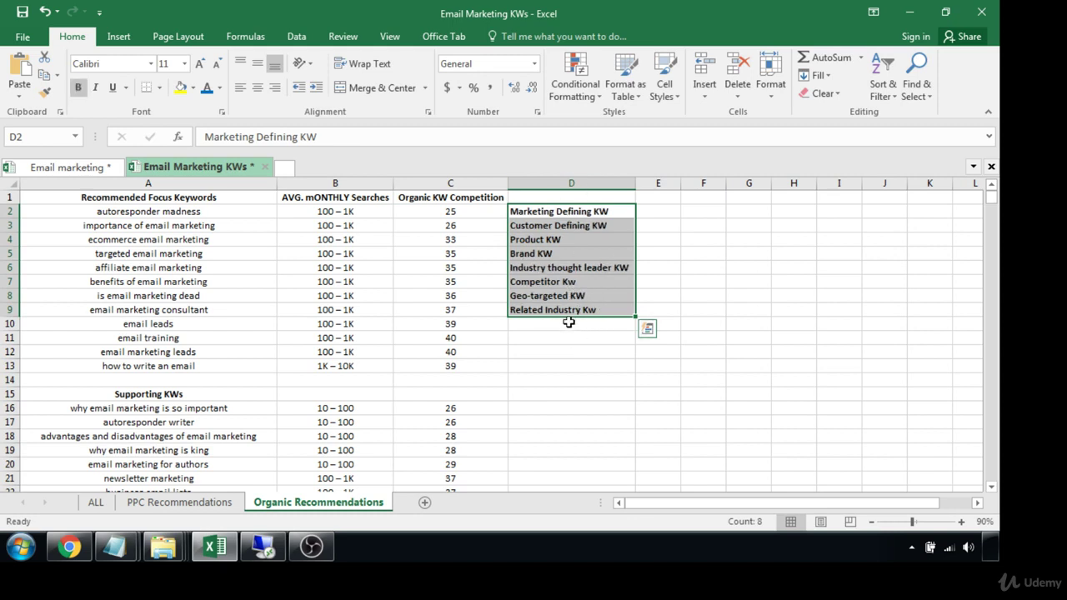
{"action": "left_click", "coordinate": [564, 333]}
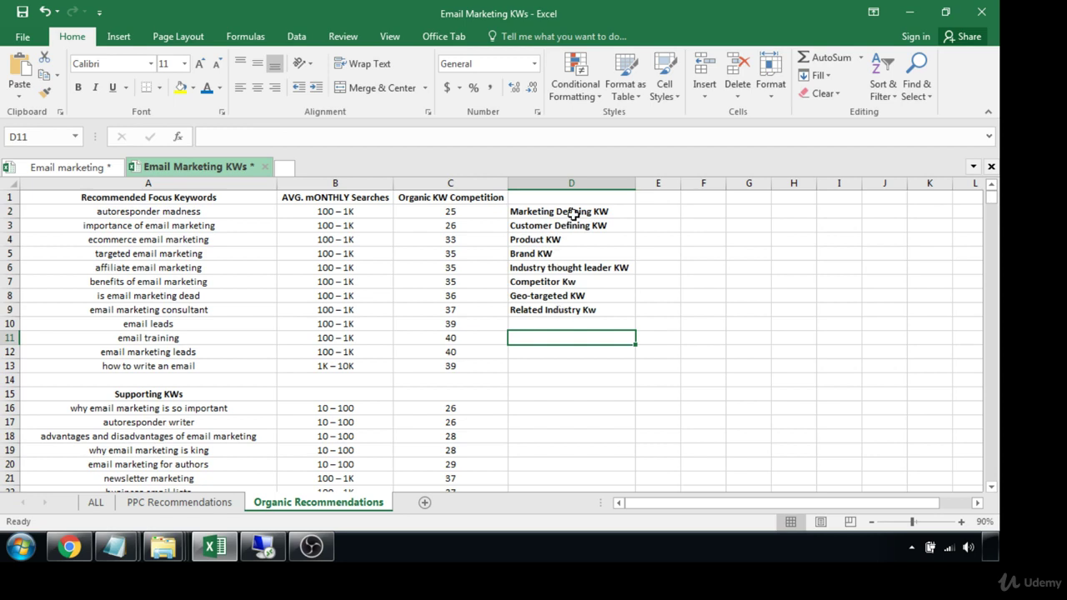
{"action": "left_click_drag", "start_coordinate": [572, 213], "coordinate": [573, 311]}
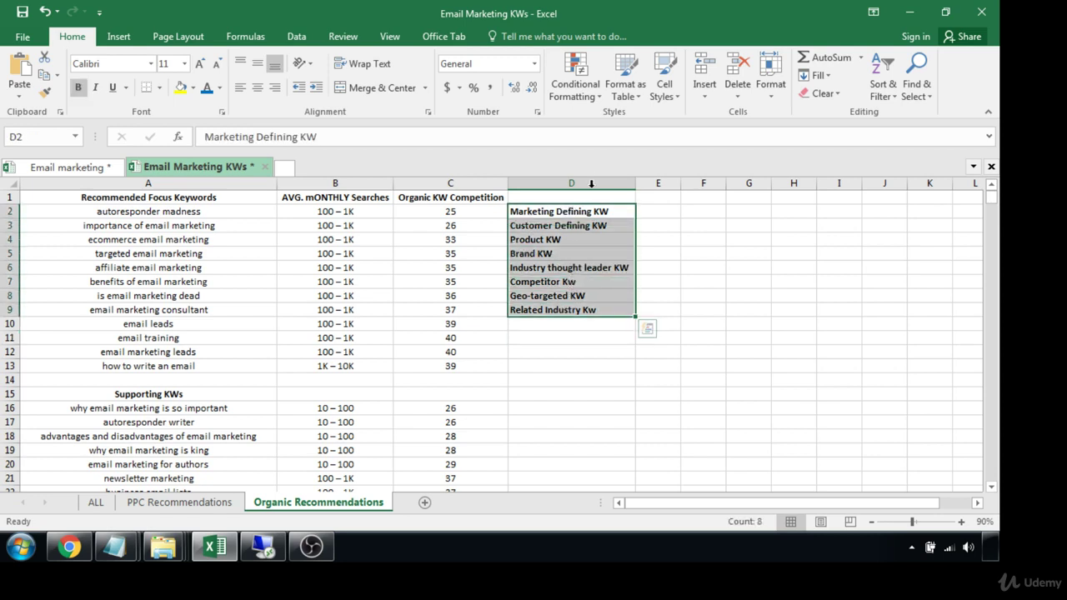
{"action": "left_click", "coordinate": [587, 182]}
{"action": "right_click", "coordinate": [587, 179]}
{"action": "left_click", "coordinate": [613, 187]}
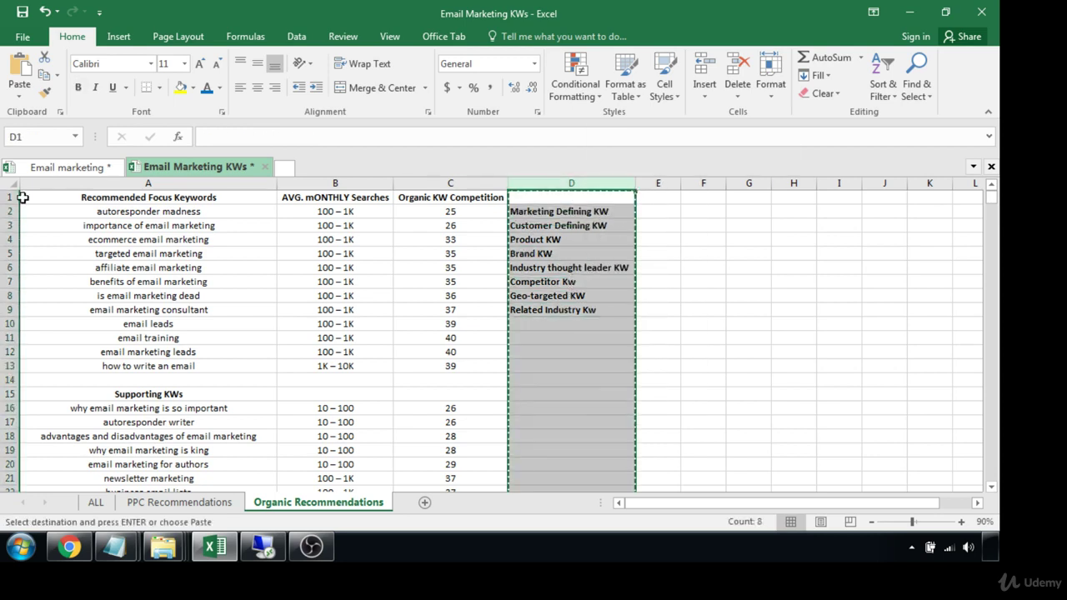
- Insert the cut category column as column A, ahead of the focus keywords
{"action": "left_click", "coordinate": [52, 183]}
{"action": "right_click", "coordinate": [52, 184]}
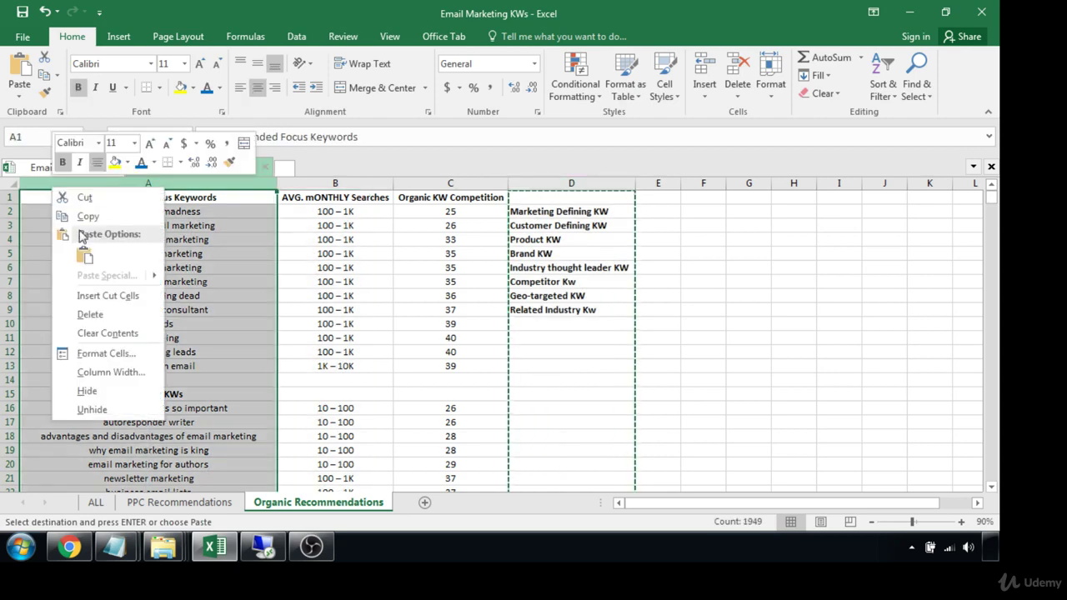
{"action": "left_click", "coordinate": [100, 295]}
{"action": "left_click", "coordinate": [74, 379]}
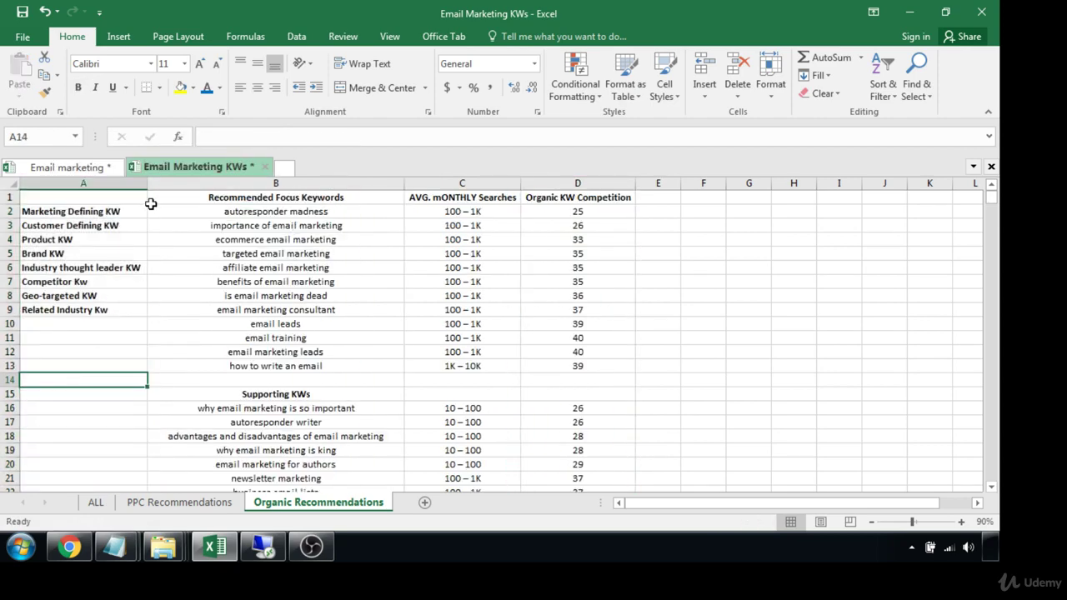
- Add a centred KEY heading in cell A1
{"action": "left_click", "coordinate": [135, 197]}
{"action": "type", "text": "KE"}
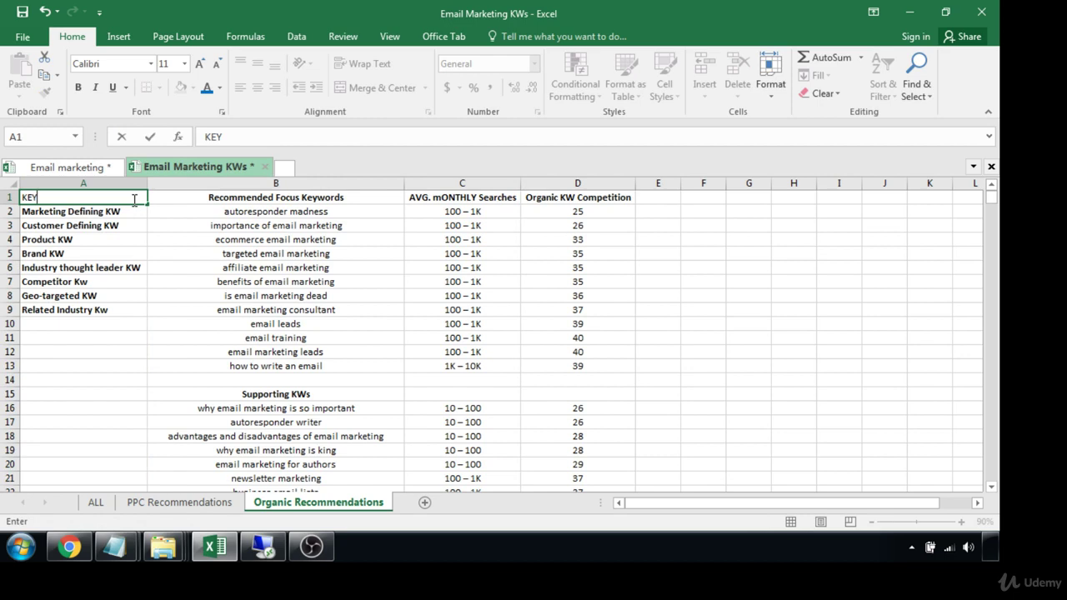
{"action": "type", "text": "Y"}
{"action": "left_click", "coordinate": [89, 357]}
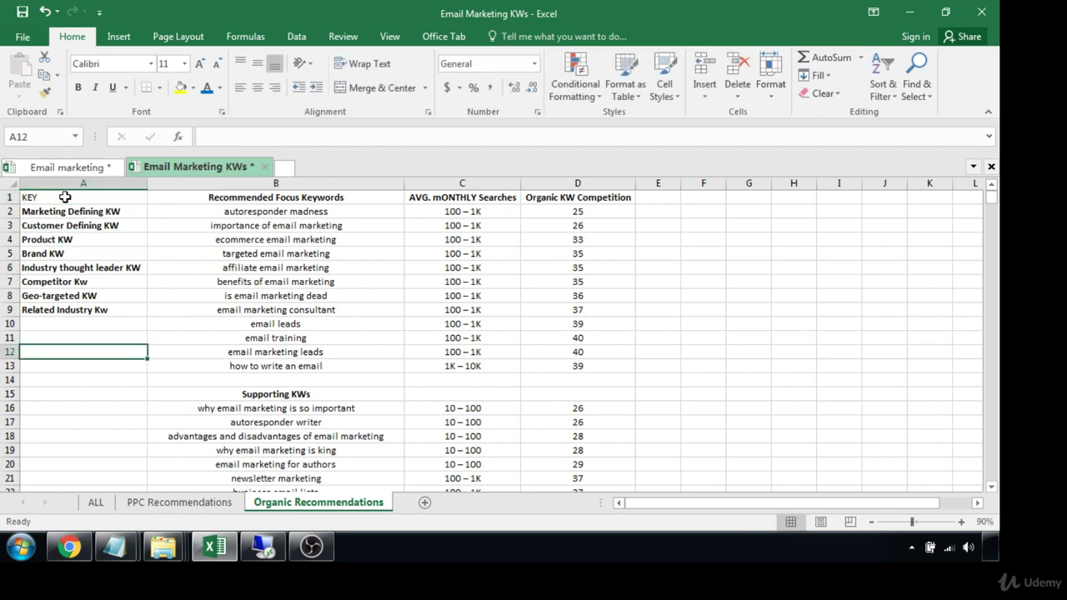
{"action": "left_click", "coordinate": [63, 198]}
{"action": "left_click", "coordinate": [258, 89]}
{"action": "left_click", "coordinate": [75, 354]}
{"action": "left_click_drag", "start_coordinate": [655, 212], "coordinate": [652, 367]}
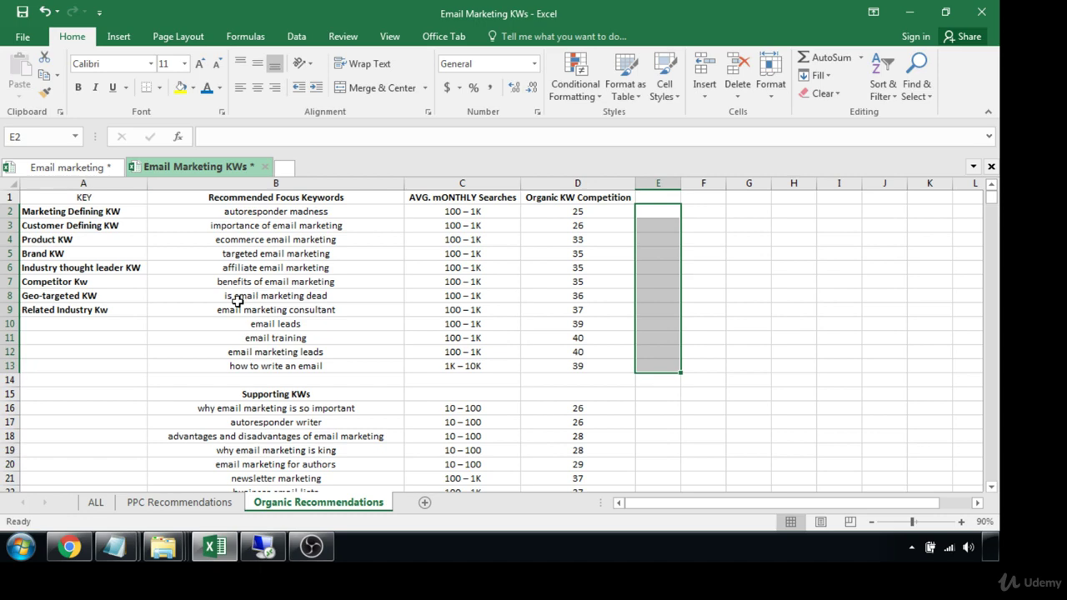
- Scroll the ALL sheet's keywords, such as email marketing new york, then return to Organic Recommendations
{"action": "left_click", "coordinate": [98, 504]}
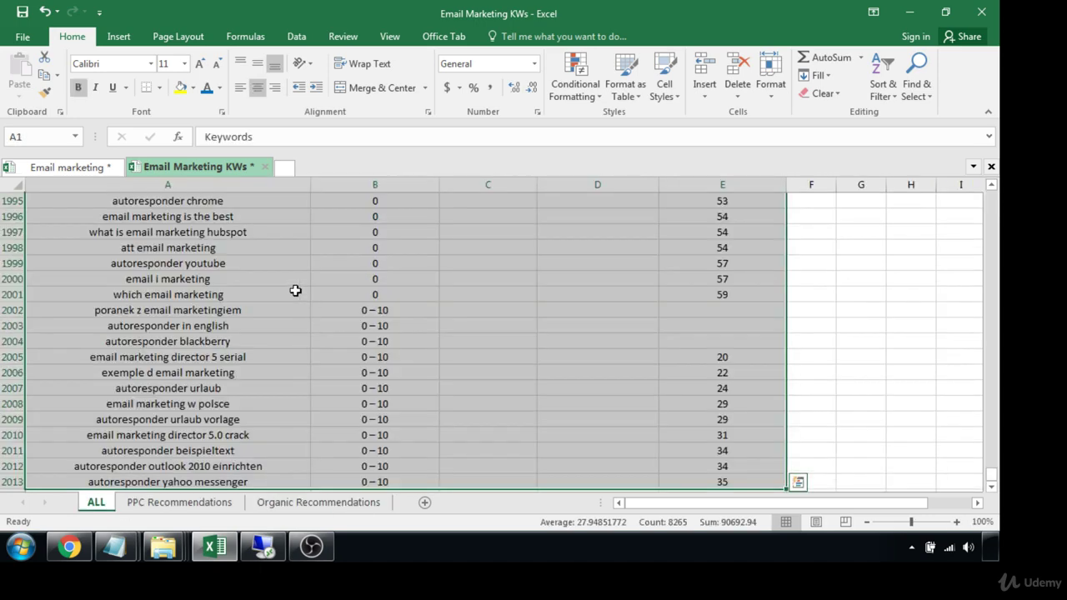
{"action": "left_click", "coordinate": [265, 265]}
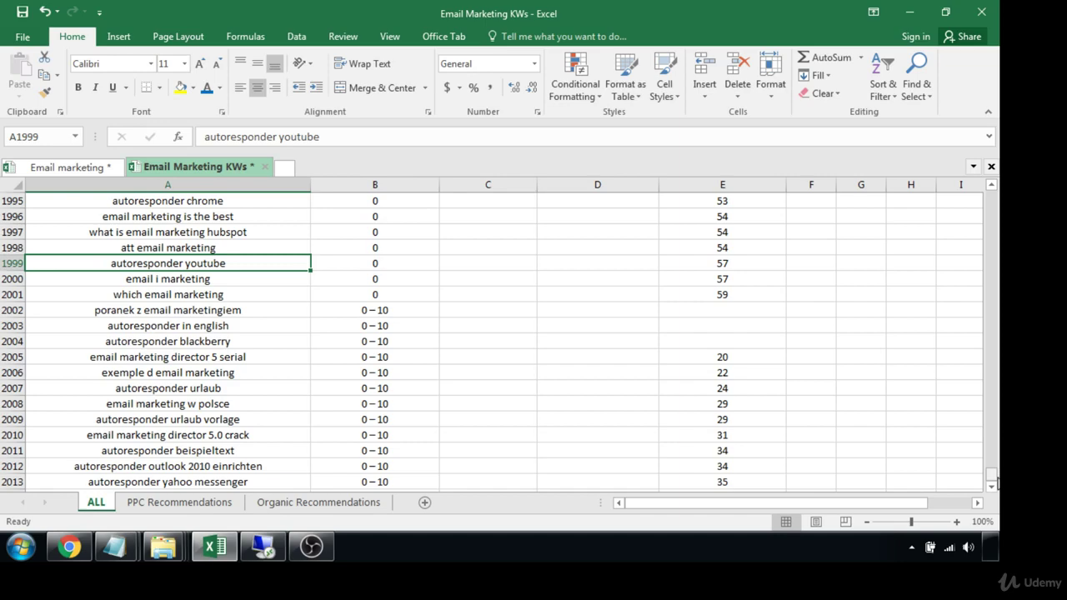
{"action": "left_click_drag", "start_coordinate": [992, 477], "coordinate": [989, 198]}
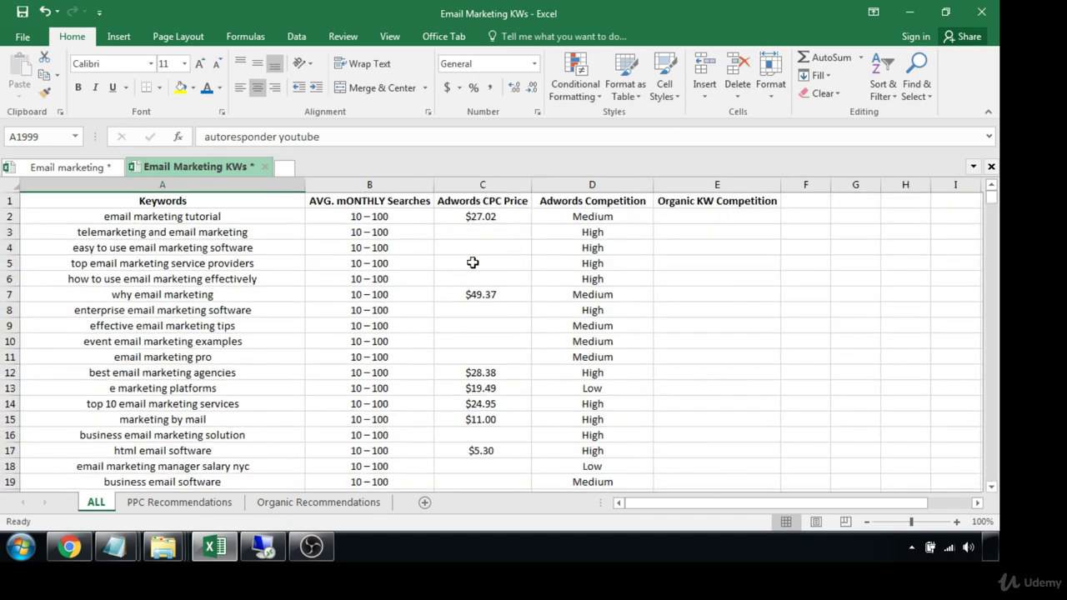
{"action": "scroll", "coordinate": [324, 347], "scroll_direction": "down", "scroll_amount": 1}
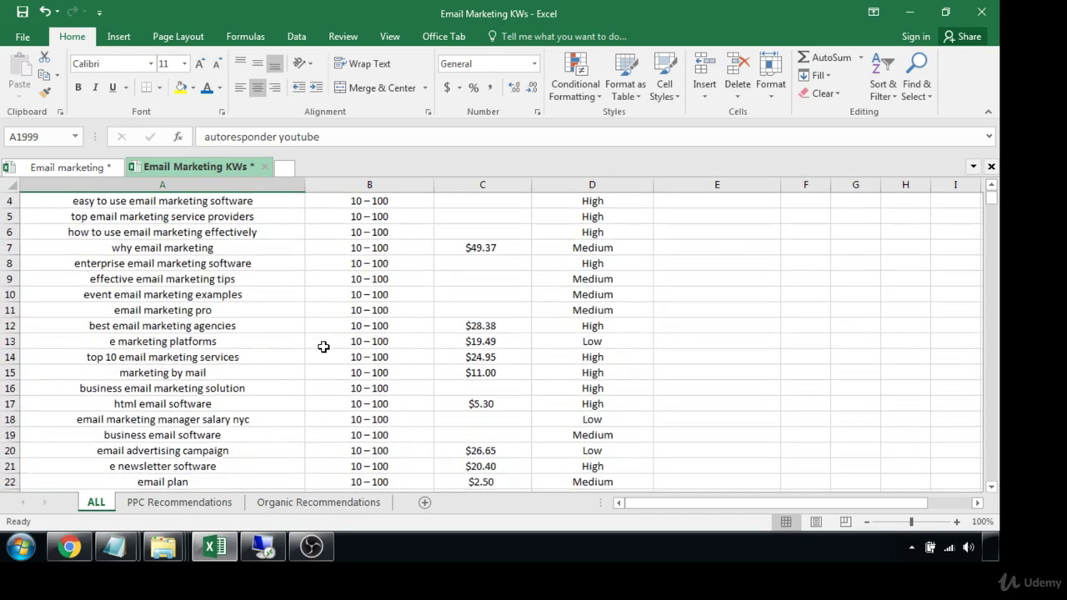
{"action": "left_click", "coordinate": [219, 424]}
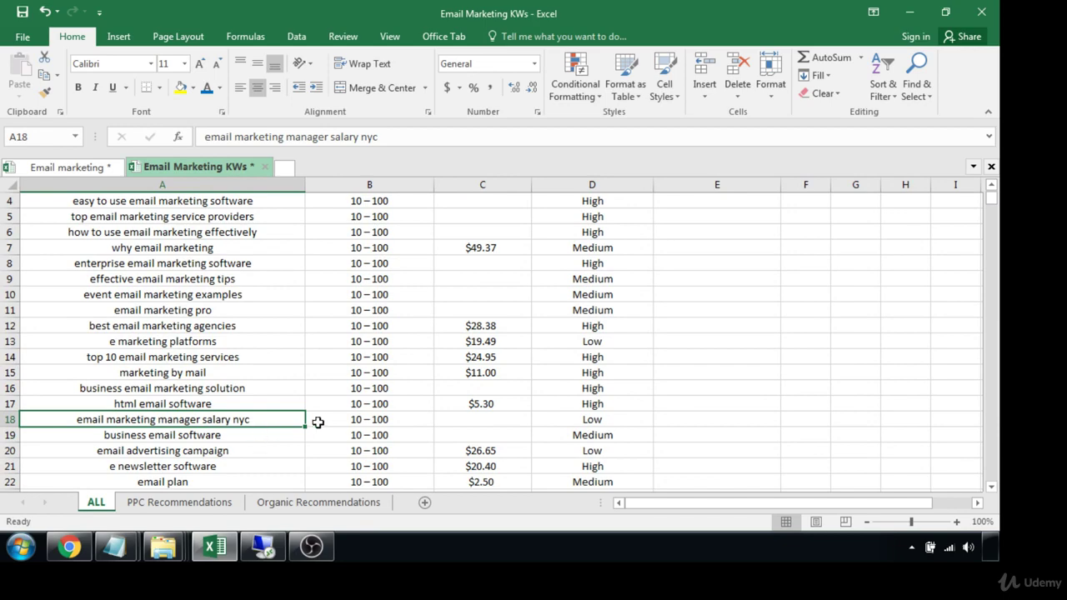
{"action": "scroll", "coordinate": [317, 418], "scroll_direction": "down", "scroll_amount": 4}
{"action": "scroll", "coordinate": [234, 316], "scroll_direction": "down", "scroll_amount": 9}
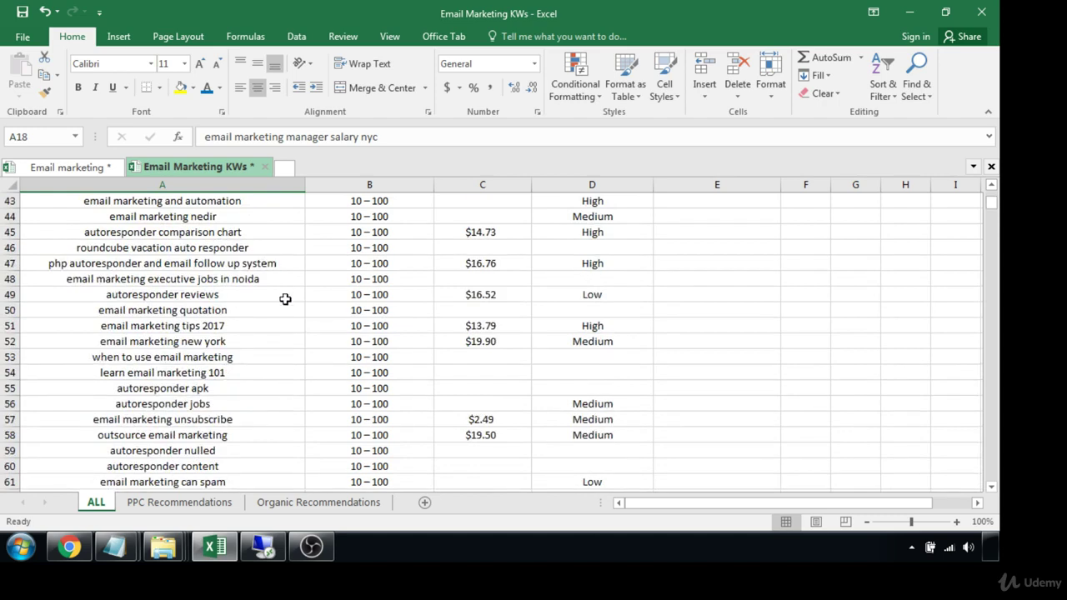
{"action": "left_click", "coordinate": [207, 342]}
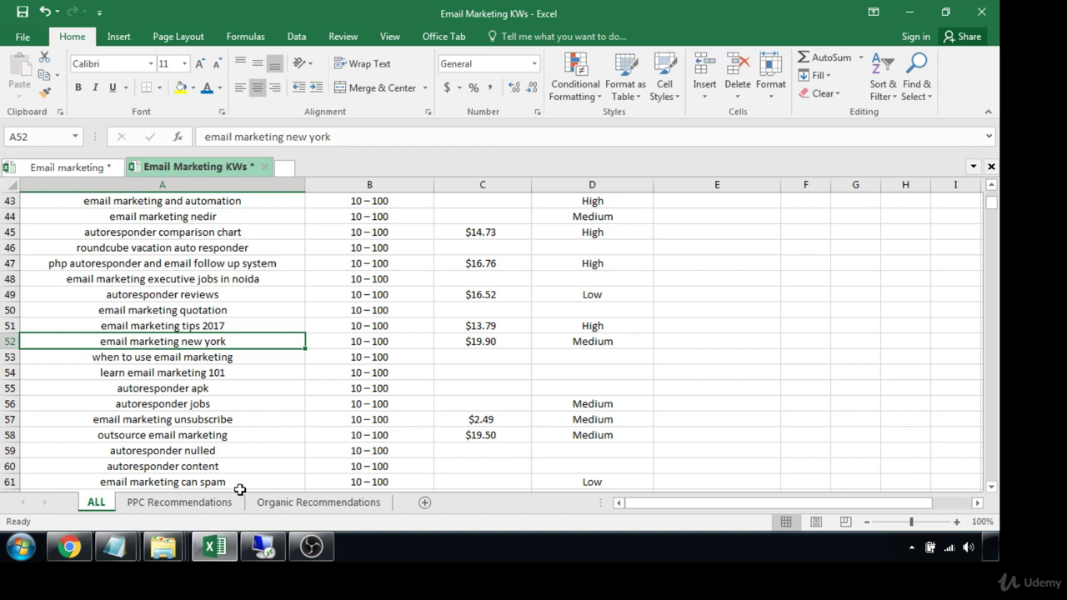
{"action": "left_click", "coordinate": [301, 503]}
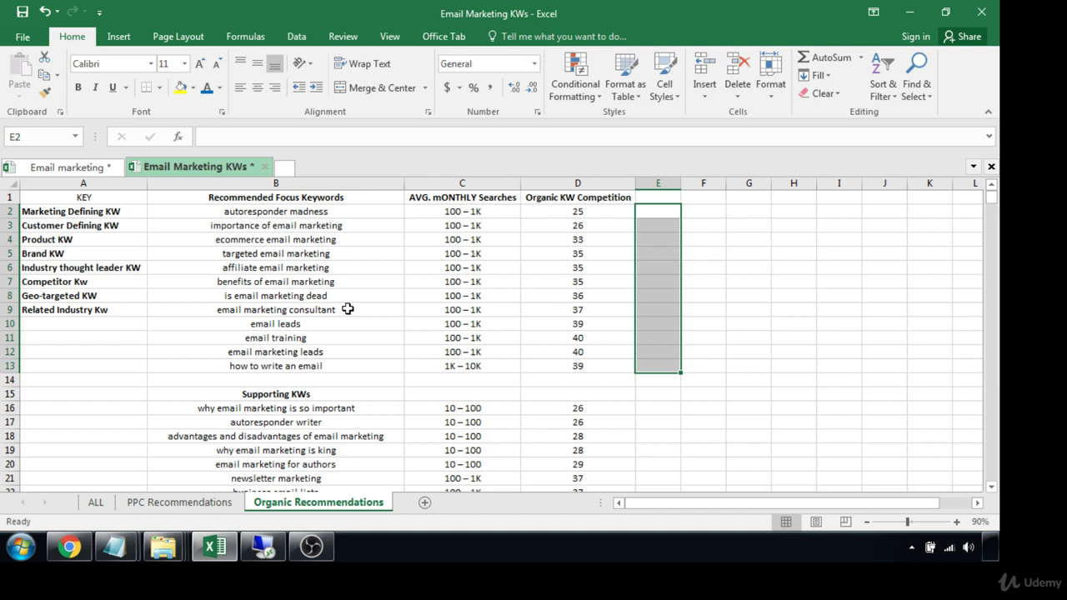
- Copy the Product KW key into E2 and fit column E to it
{"action": "left_click", "coordinate": [90, 240]}
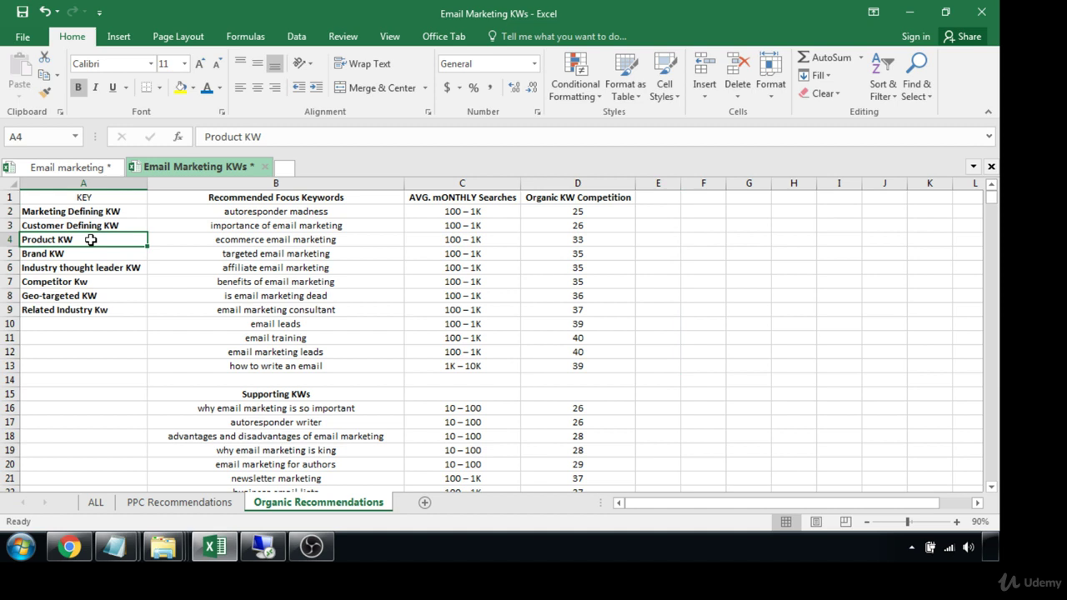
{"action": "key", "text": "ctrl+c"}
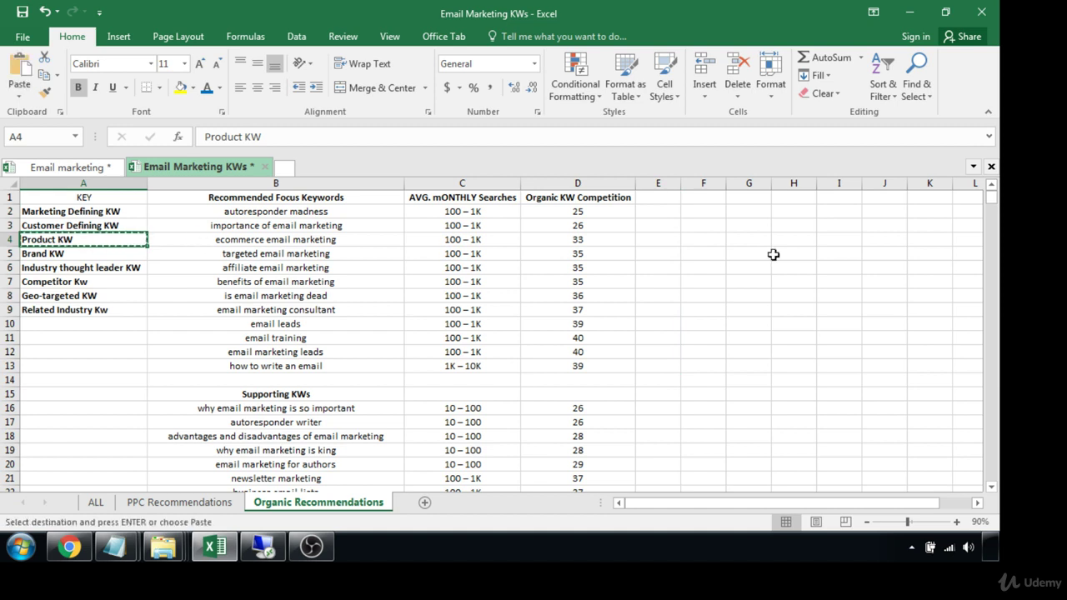
{"action": "left_click", "coordinate": [667, 212]}
{"action": "key", "text": "ctrl+v"}
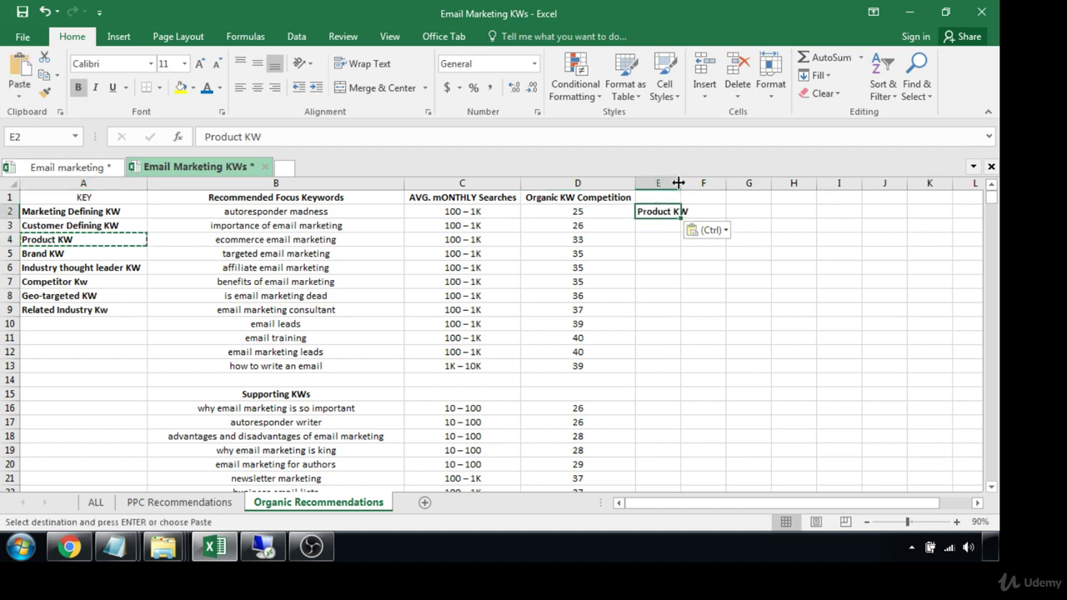
{"action": "double_click", "coordinate": [682, 181]}
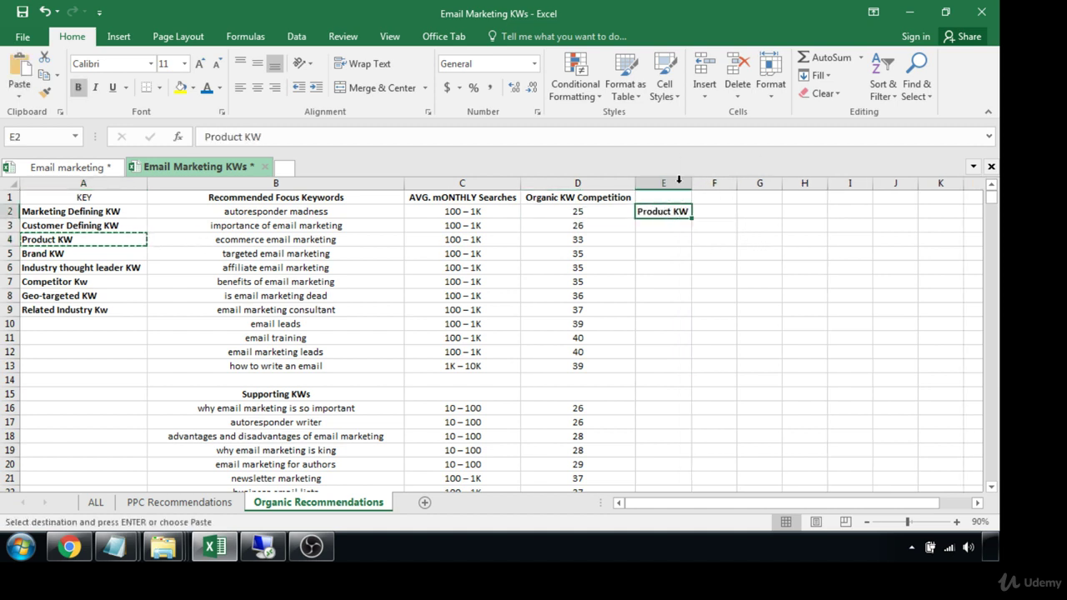
- Paste the Marketing Defining KW key down E3:E13 and autofit column E
{"action": "left_click", "coordinate": [78, 214]}
{"action": "key", "text": "Escape"}
{"action": "key", "text": "ctrl+c"}
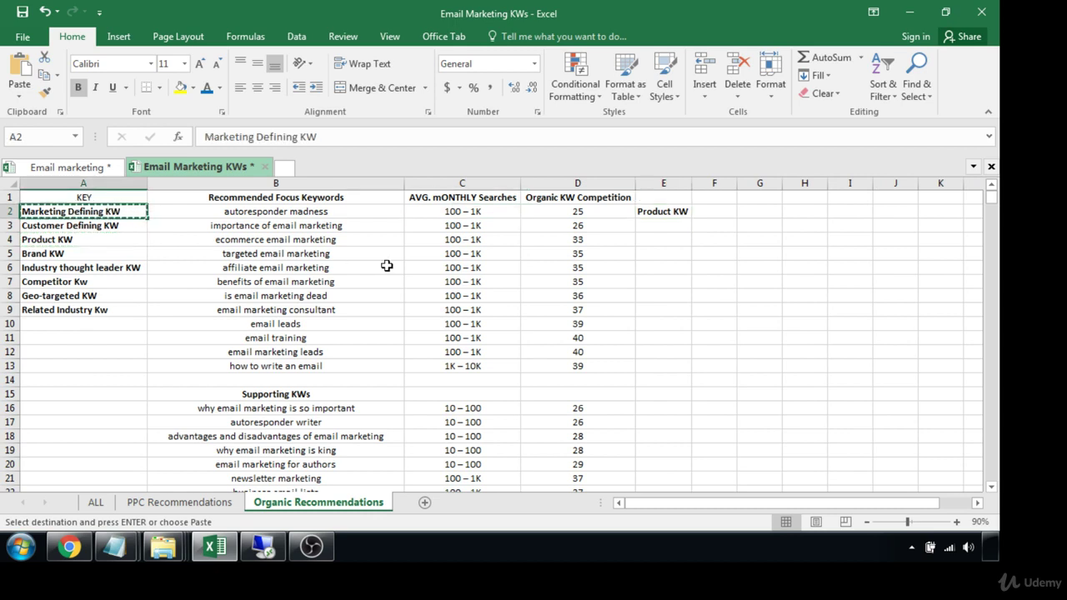
{"action": "left_click", "coordinate": [664, 225]}
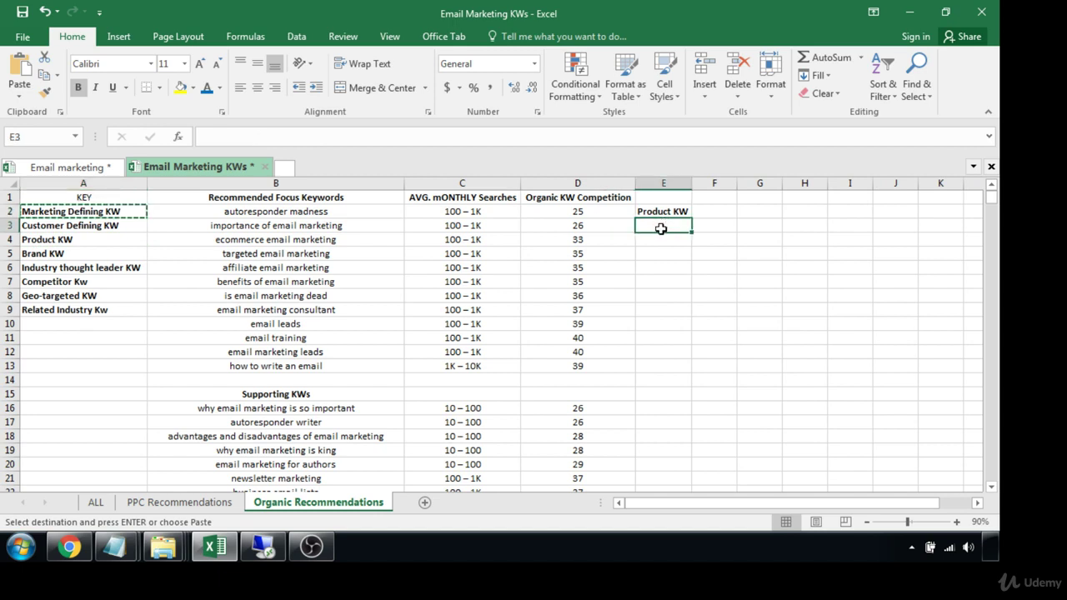
{"action": "left_click_drag", "start_coordinate": [660, 228], "coordinate": [653, 370]}
{"action": "key", "text": "ctrl+v"}
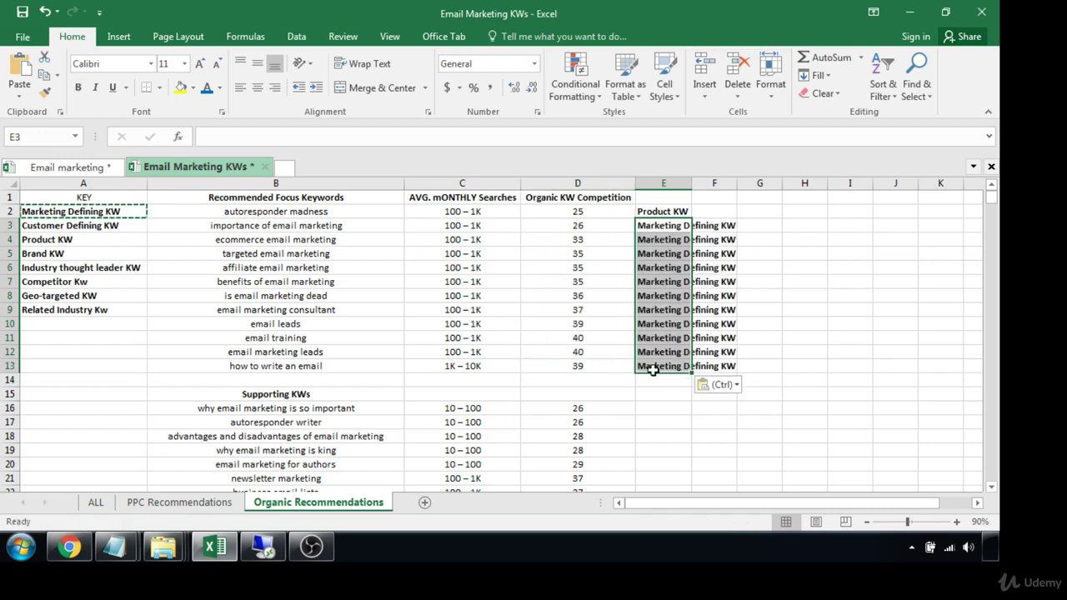
{"action": "double_click", "coordinate": [692, 185]}
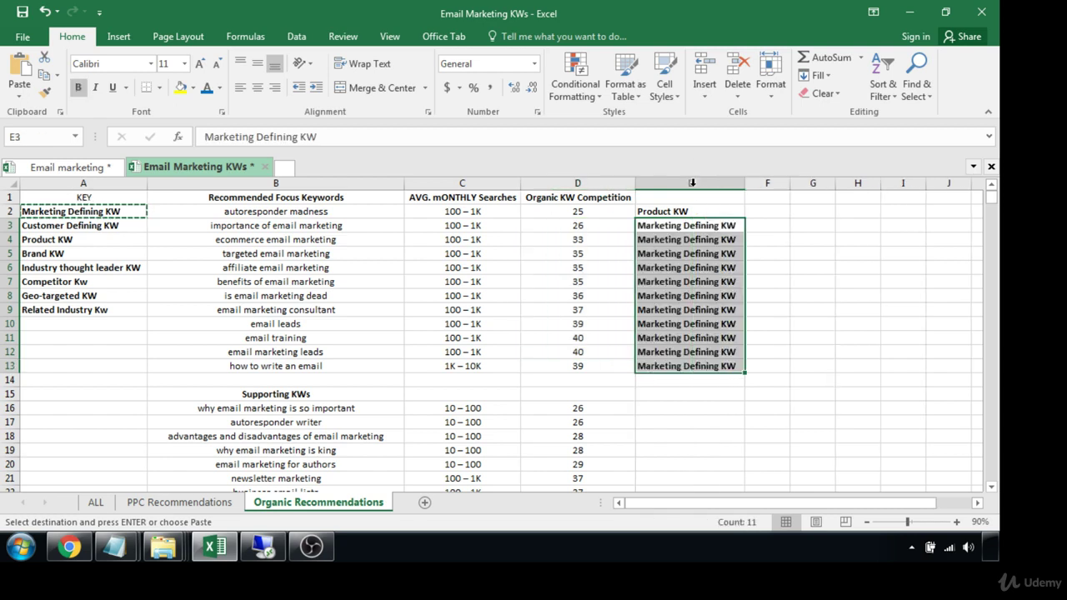
{"action": "left_click", "coordinate": [782, 365]}
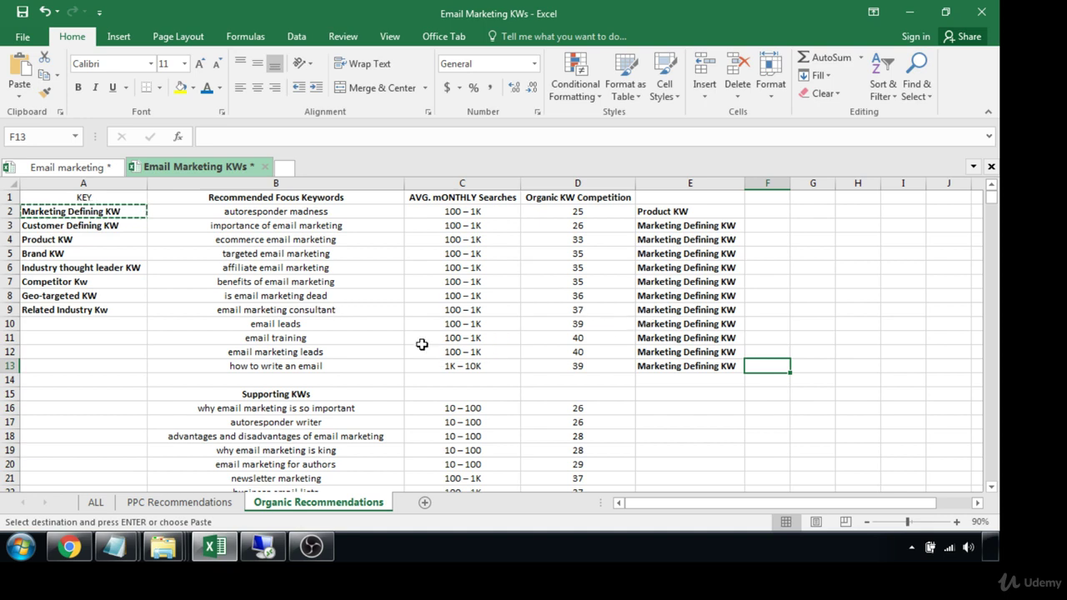
- Review the key list and tagged rows, copying the Marketing Defining KW tag in E13
{"action": "left_click", "coordinate": [134, 221]}
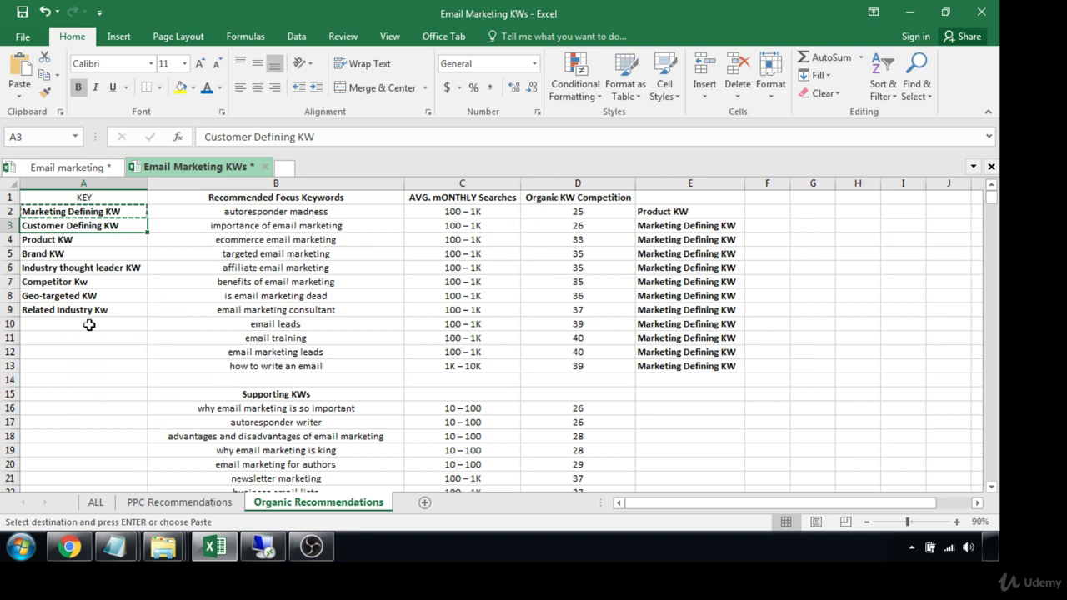
{"action": "scroll", "coordinate": [86, 359], "scroll_direction": "down", "scroll_amount": 1}
{"action": "scroll", "coordinate": [86, 359], "scroll_direction": "up", "scroll_amount": 1}
{"action": "left_click", "coordinate": [141, 325]}
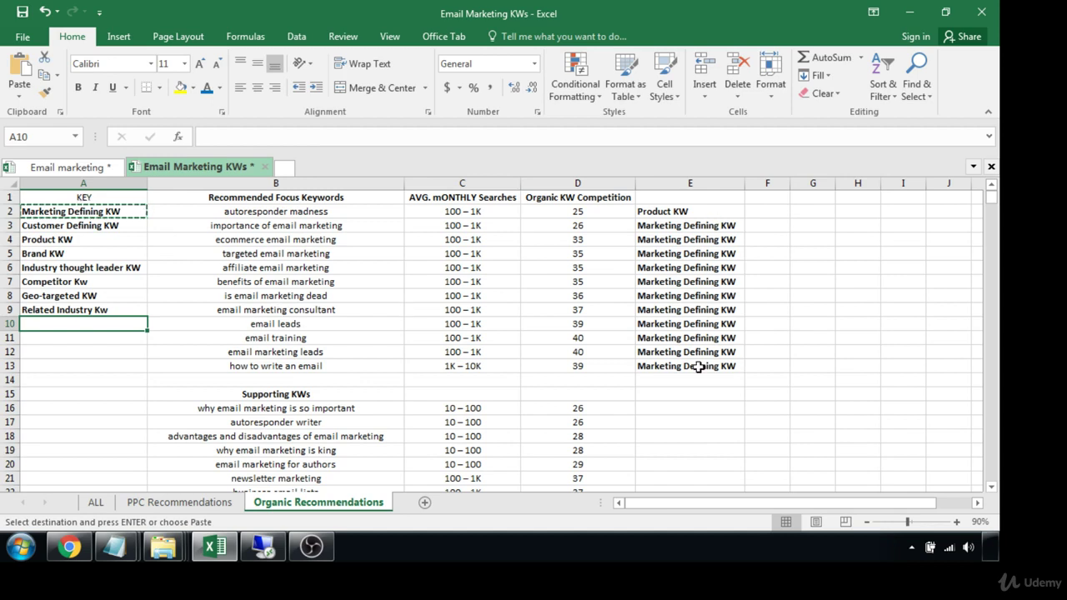
{"action": "scroll", "coordinate": [699, 367], "scroll_direction": "down", "scroll_amount": 2}
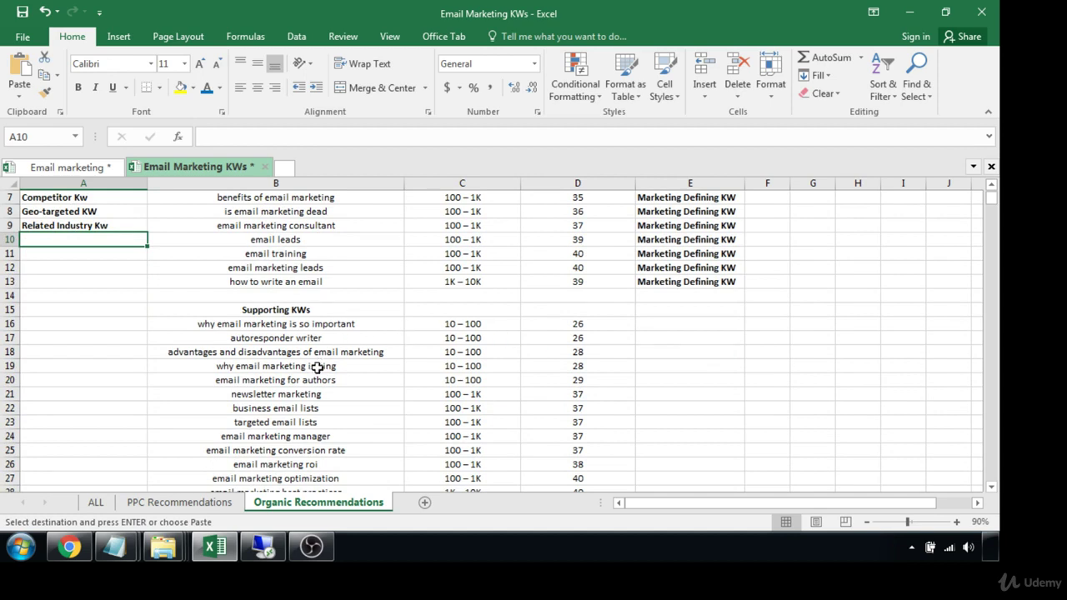
{"action": "left_click", "coordinate": [672, 283]}
{"action": "key", "text": "ctrl+c"}
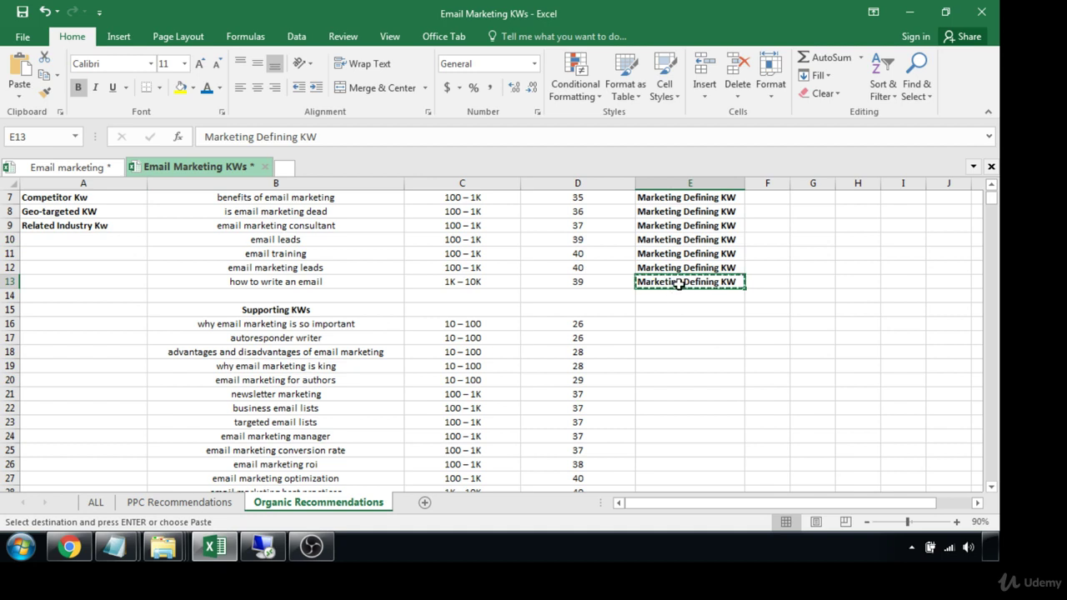
{"action": "scroll", "coordinate": [677, 284], "scroll_direction": "up", "scroll_amount": 2}
- Rename key A2 to Market Defining KW and paste it over E3:E13
{"action": "left_click", "coordinate": [63, 212]}
{"action": "double_click", "coordinate": [63, 212]}
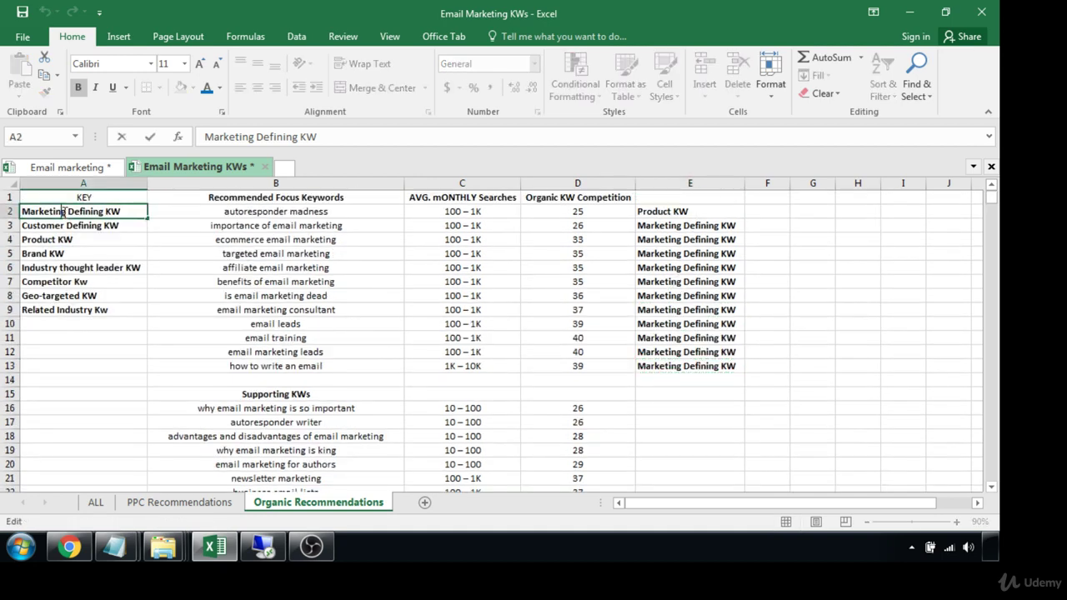
{"action": "key", "text": "BackSpace"}
{"action": "key", "text": "BackSpace"}
{"action": "key", "text": "BackSpace"}
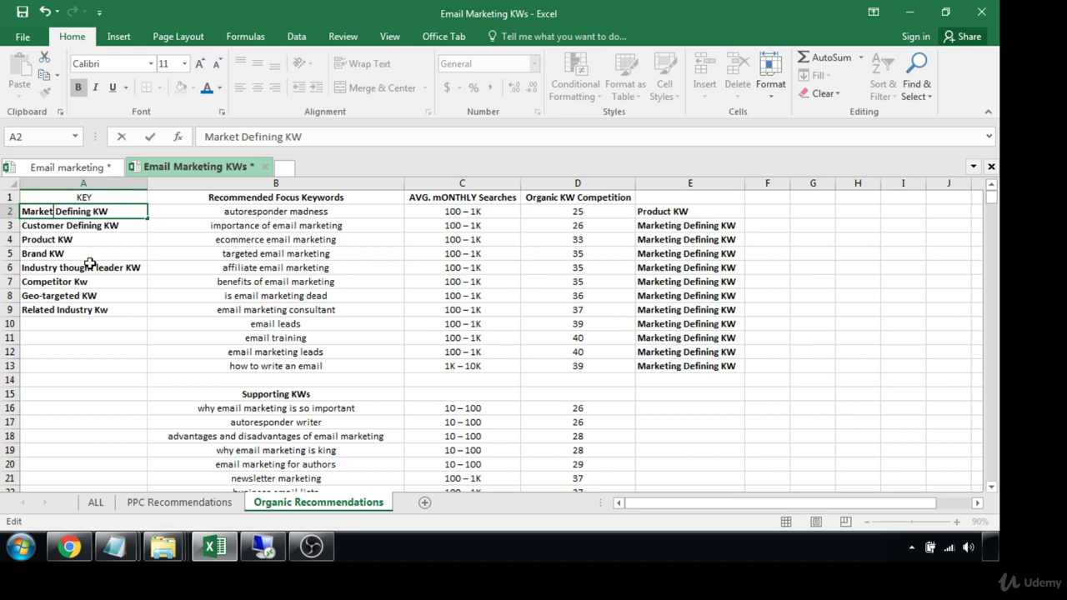
{"action": "left_click", "coordinate": [25, 340]}
{"action": "left_click", "coordinate": [71, 212]}
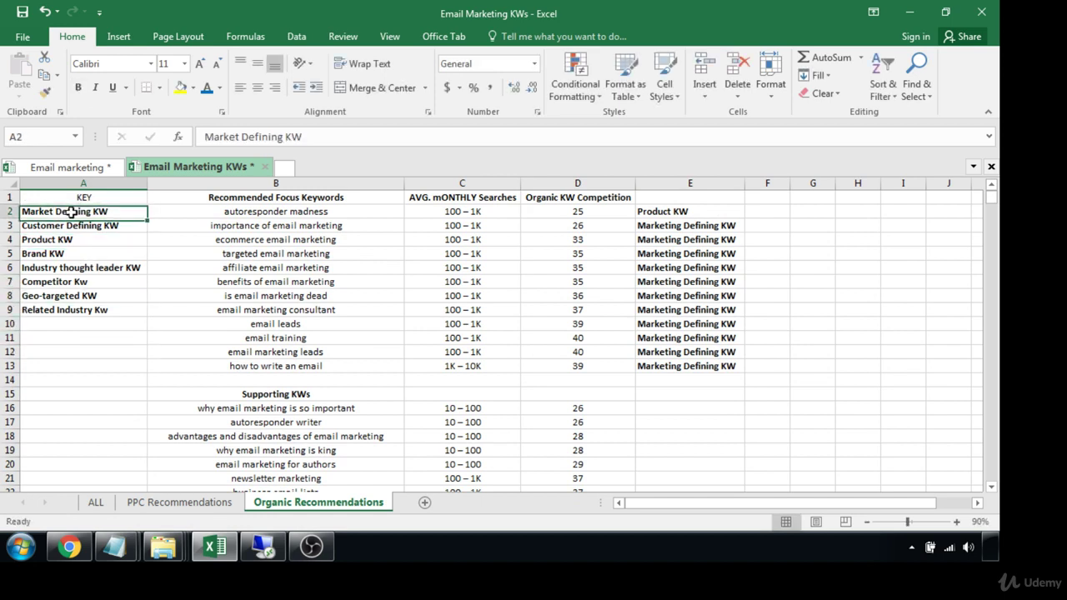
{"action": "key", "text": "ctrl+c"}
{"action": "left_click_drag", "start_coordinate": [684, 225], "coordinate": [682, 367]}
{"action": "key", "text": "ctrl+v"}
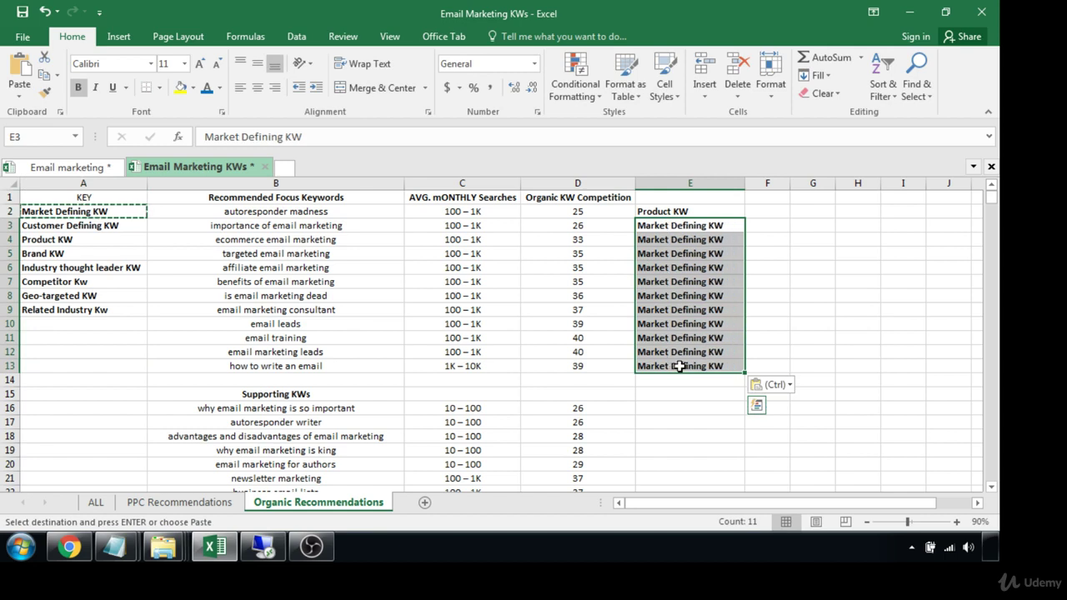
- Copy the Market Defining KW tag into E16:E28 beside the supporting keywords
{"action": "left_click", "coordinate": [677, 382]}
{"action": "left_click", "coordinate": [660, 366]}
{"action": "key", "text": "ctrl+c"}
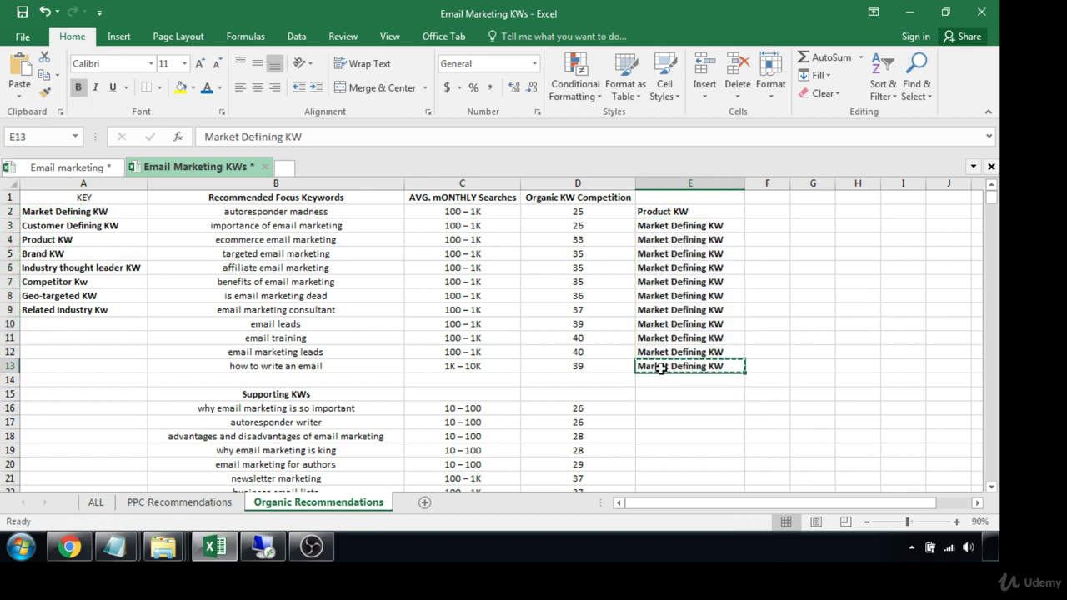
{"action": "scroll", "coordinate": [661, 369], "scroll_direction": "down", "scroll_amount": 2}
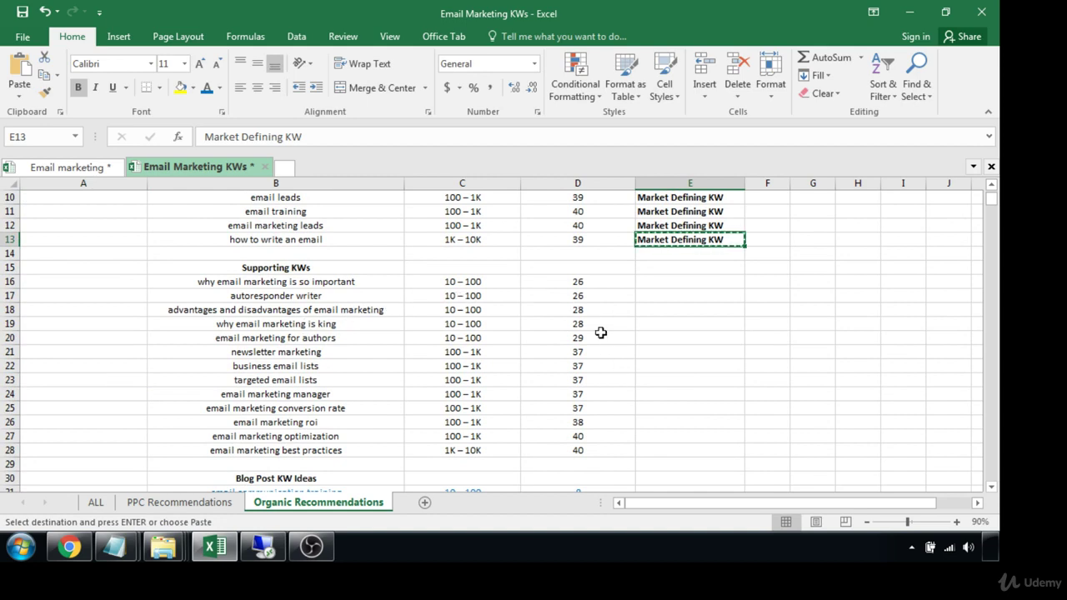
{"action": "left_click_drag", "start_coordinate": [657, 281], "coordinate": [673, 443]}
{"action": "key", "text": "ctrl+v"}
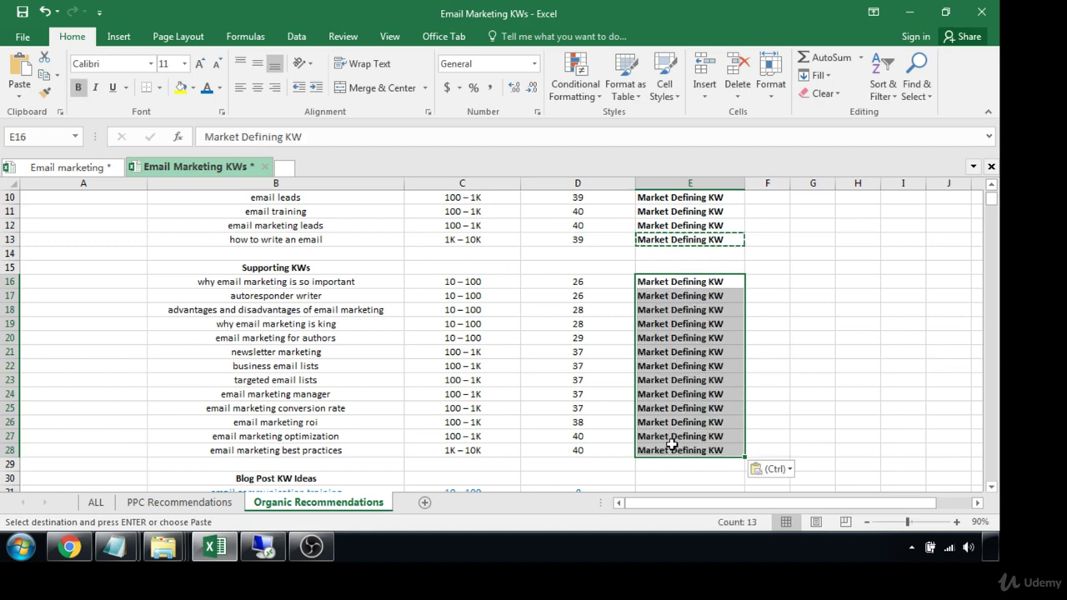
{"action": "left_click", "coordinate": [834, 357]}
{"action": "scroll", "coordinate": [834, 357], "scroll_direction": "up", "scroll_amount": 3}
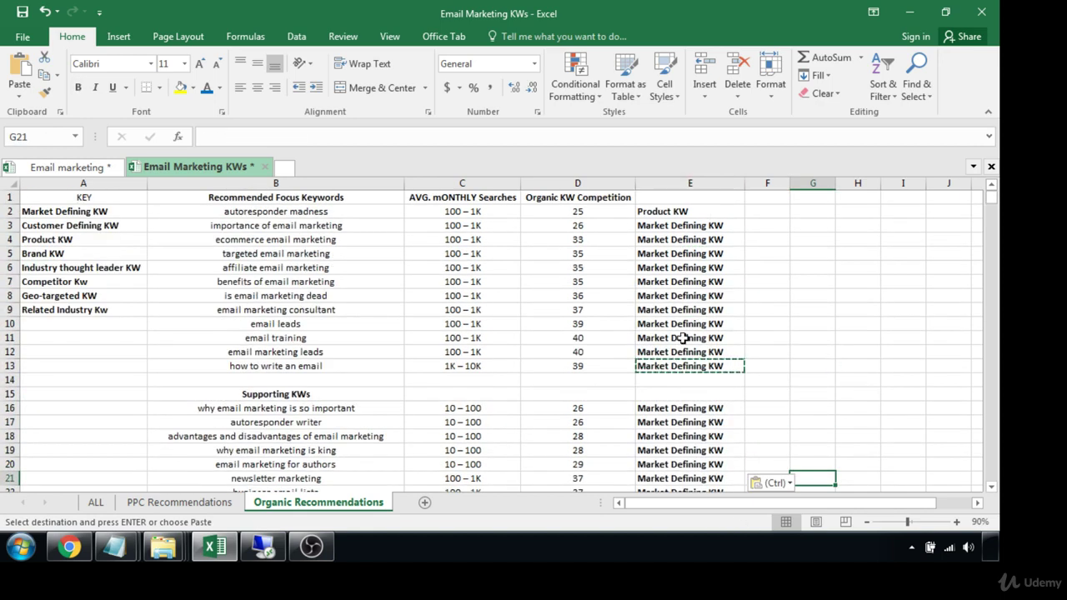
- Insert a cell above A3, enter a 'Service Kw' key label there, and copy it
{"action": "left_click", "coordinate": [81, 225]}
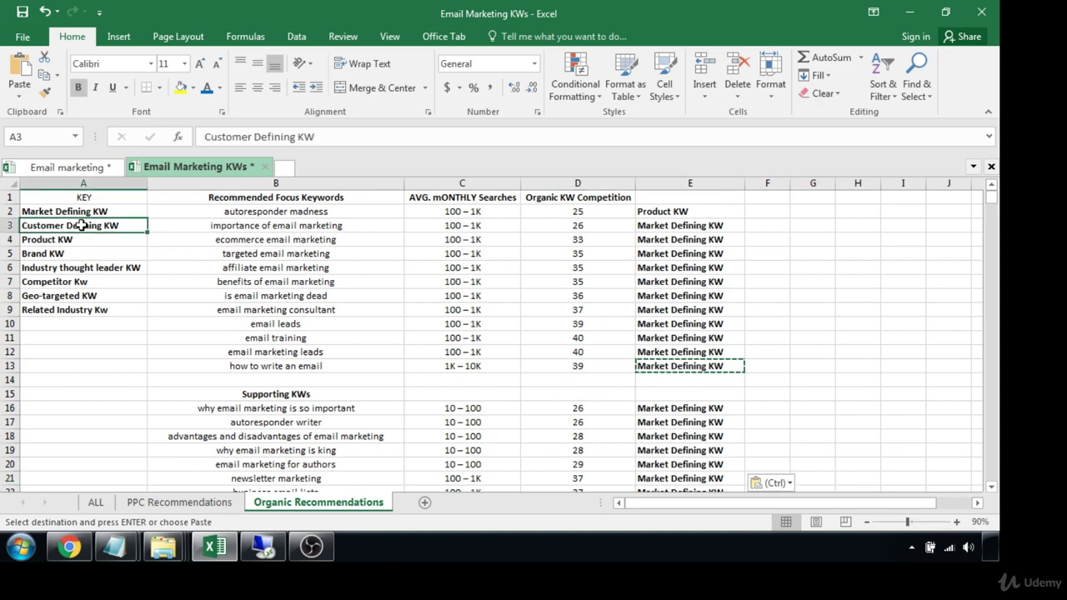
{"action": "right_click", "coordinate": [81, 225]}
{"action": "left_click", "coordinate": [132, 325]}
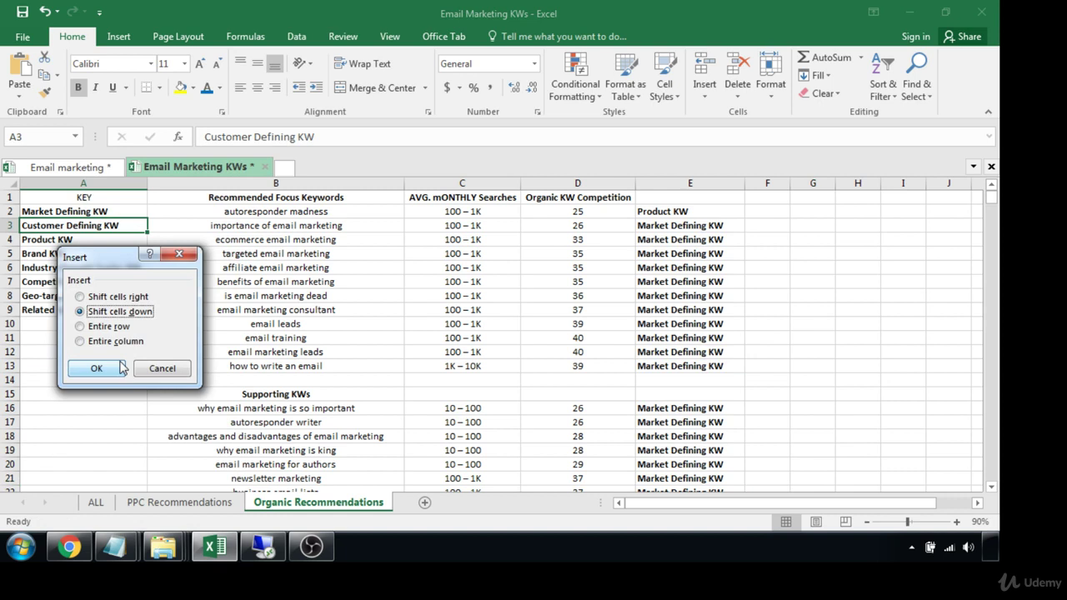
{"action": "left_click", "coordinate": [96, 367]}
{"action": "type", "text": "Service Kw"}
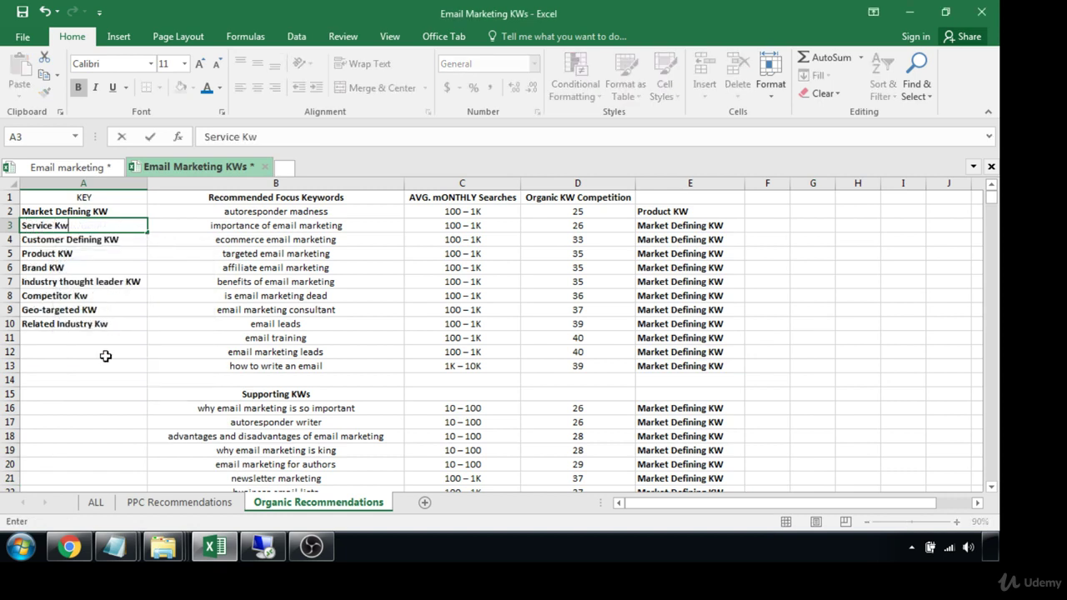
{"action": "left_click", "coordinate": [106, 356]}
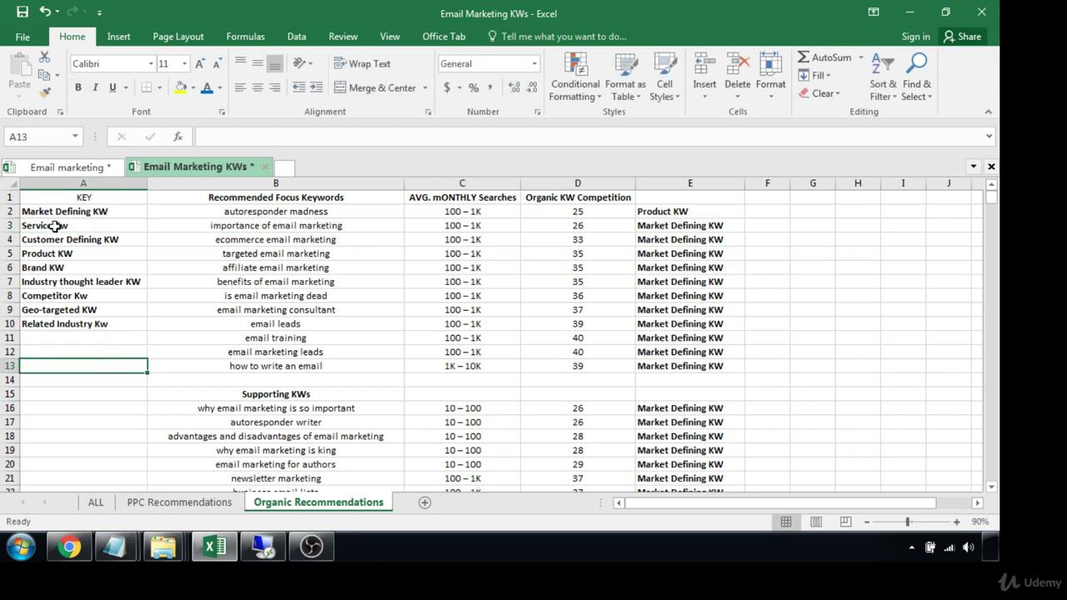
{"action": "left_click", "coordinate": [112, 223]}
{"action": "key", "text": "ctrl+c"}
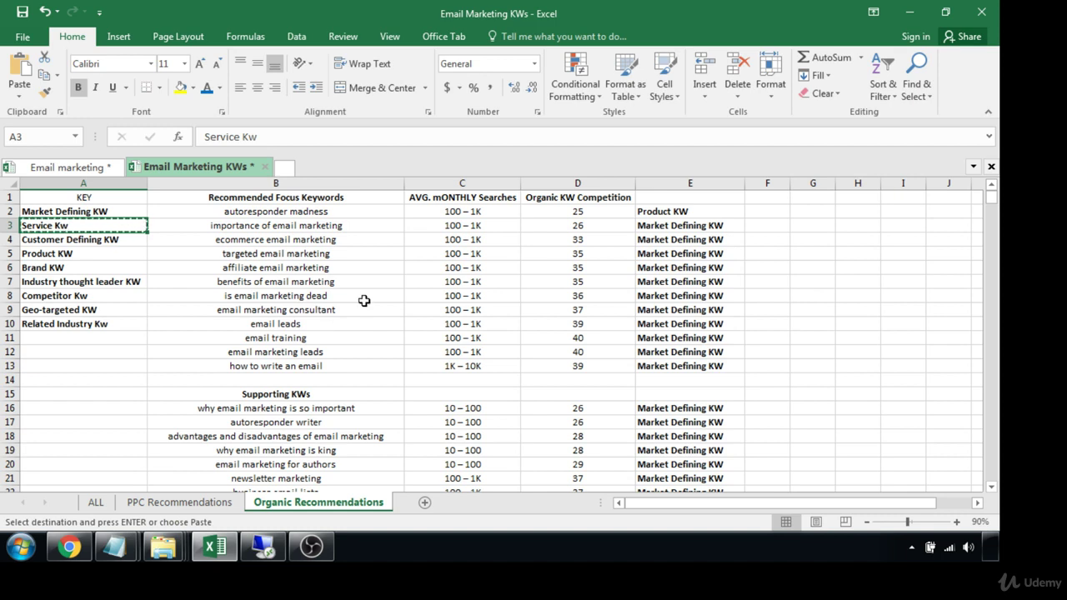
- Tag email marketing consultant (E9) as Service Kw and email training (E11) as Product KW
{"action": "left_click", "coordinate": [656, 310]}
{"action": "key", "text": "ctrl+v"}
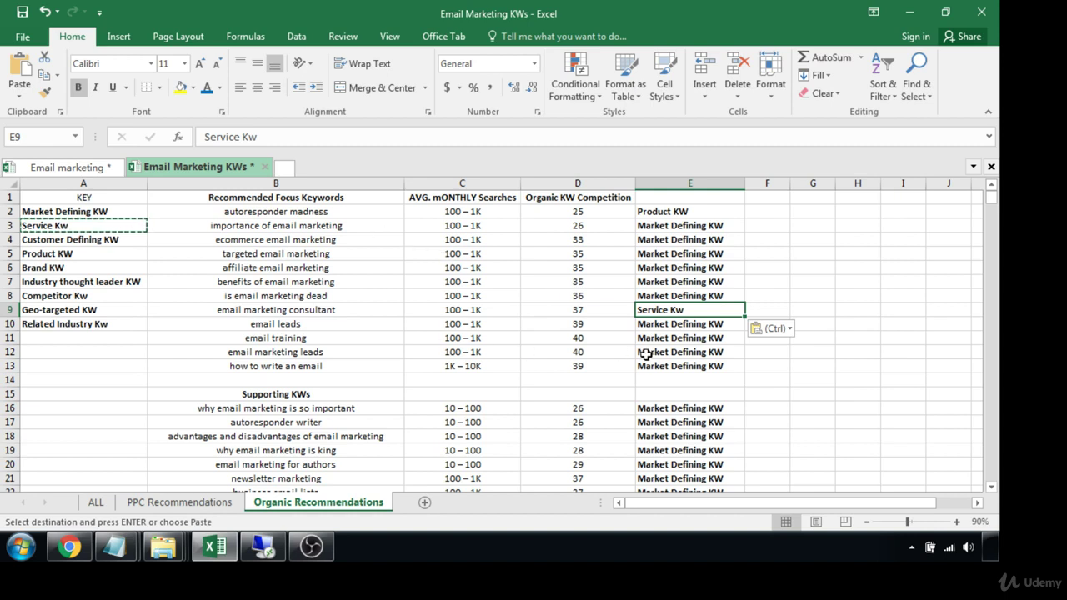
{"action": "scroll", "coordinate": [647, 354], "scroll_direction": "down", "scroll_amount": 1}
{"action": "scroll", "coordinate": [647, 355], "scroll_direction": "down", "scroll_amount": 1}
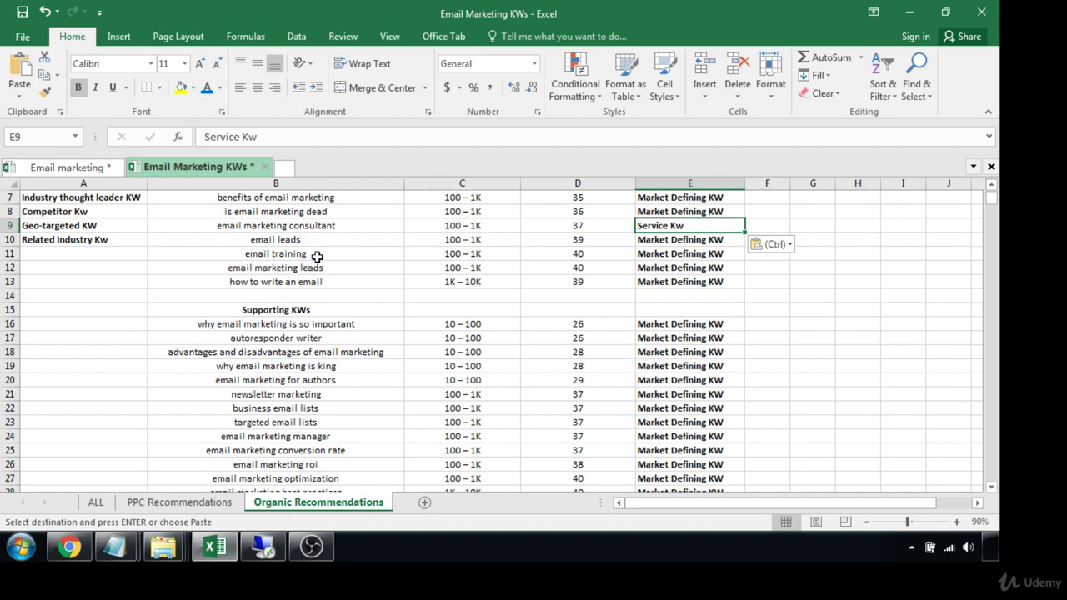
{"action": "left_click", "coordinate": [678, 254]}
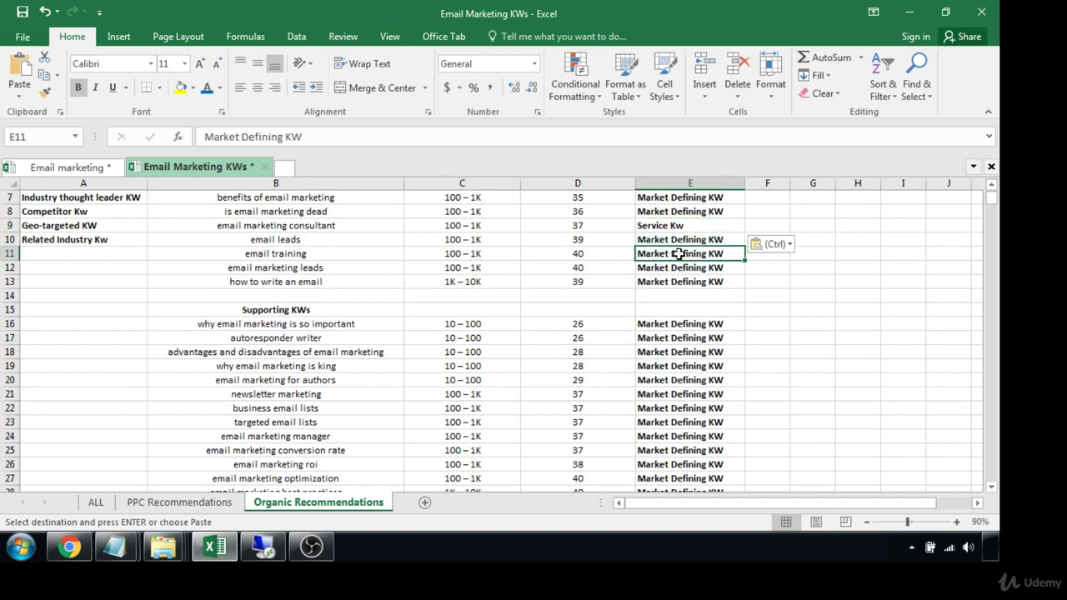
{"action": "key", "text": "ctrl+v"}
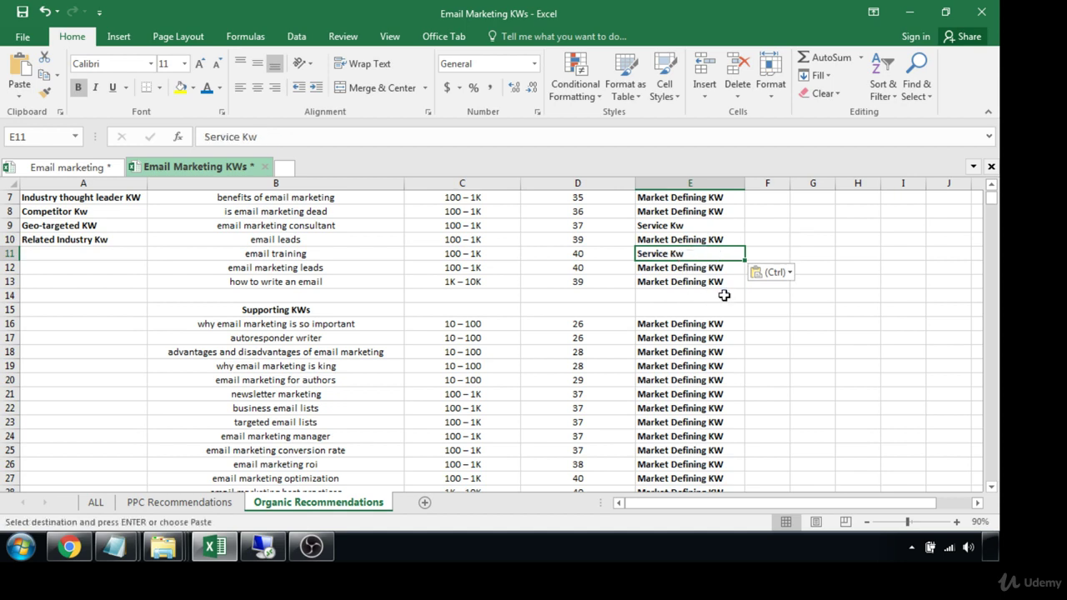
{"action": "scroll", "coordinate": [724, 295], "scroll_direction": "up", "scroll_amount": 2}
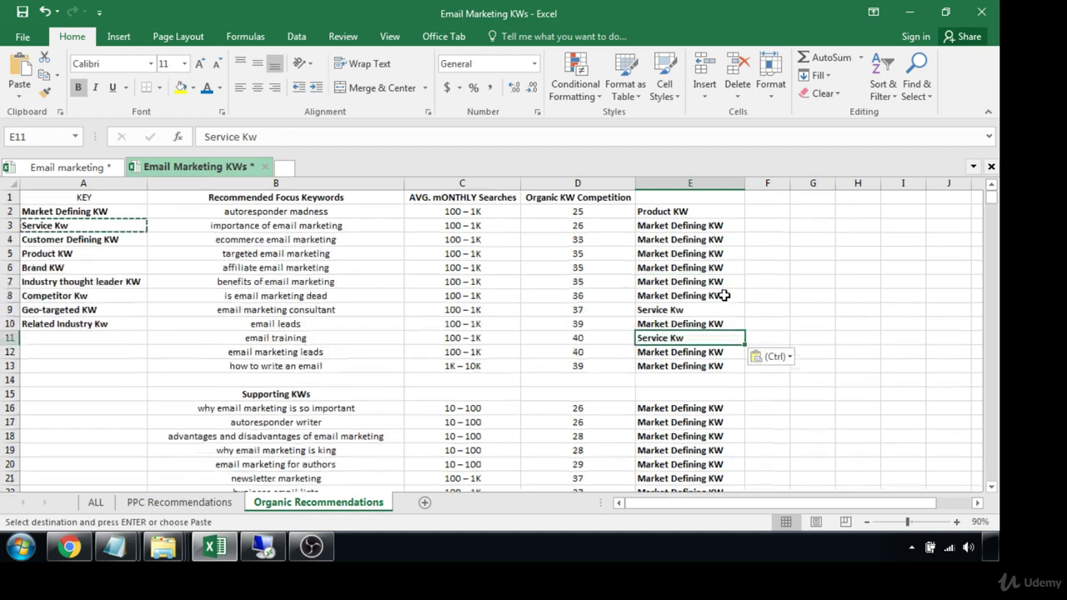
{"action": "left_click", "coordinate": [55, 255]}
{"action": "key", "text": "ctrl+c"}
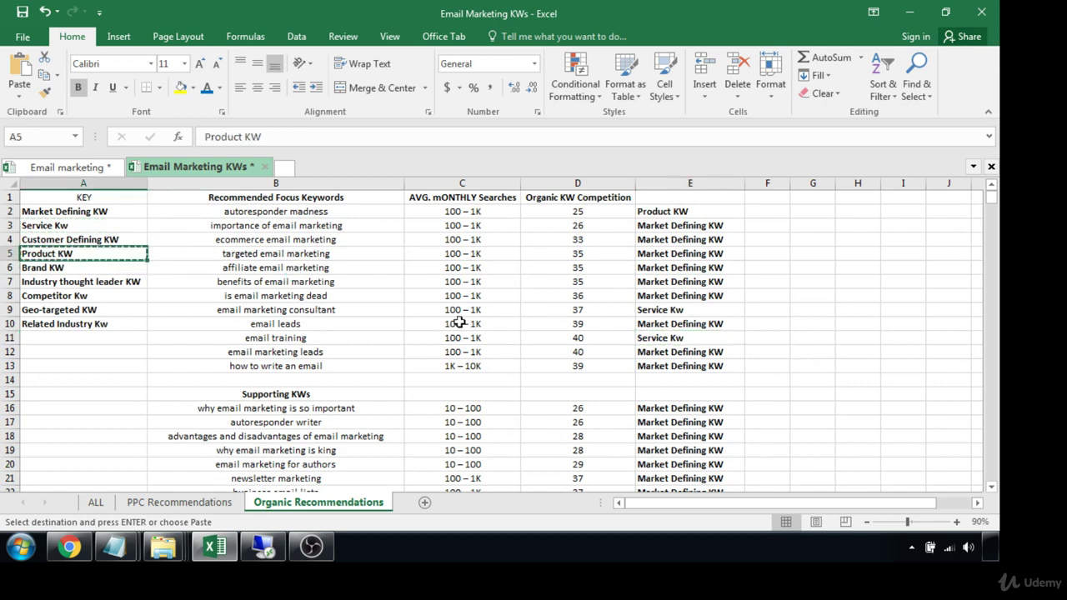
{"action": "left_click", "coordinate": [684, 338]}
{"action": "key", "text": "ctrl+v"}
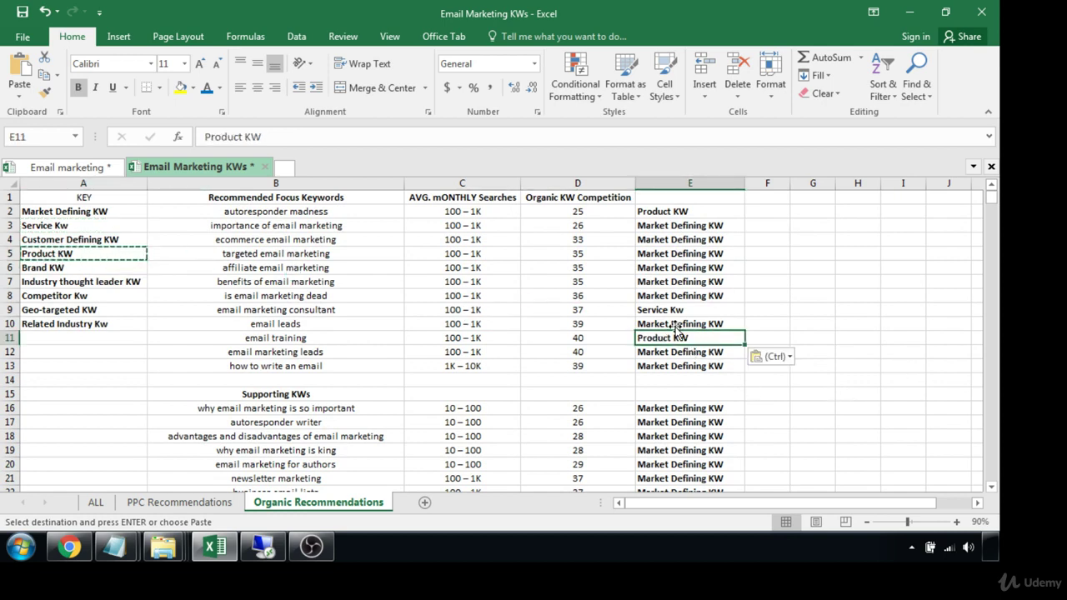
- Tag email marketing manager (E24) and autoresponder writer (E17) as Service Kw
{"action": "left_click", "coordinate": [675, 310]}
{"action": "scroll", "coordinate": [723, 434], "scroll_direction": "down", "scroll_amount": 3}
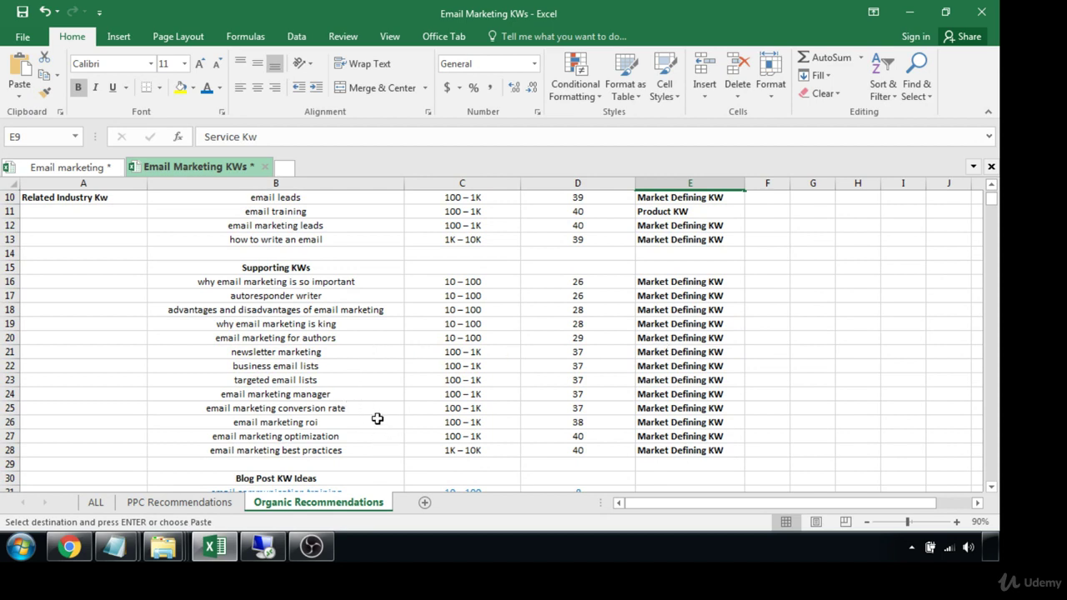
{"action": "left_click", "coordinate": [648, 394]}
{"action": "key", "text": "ctrl+v"}
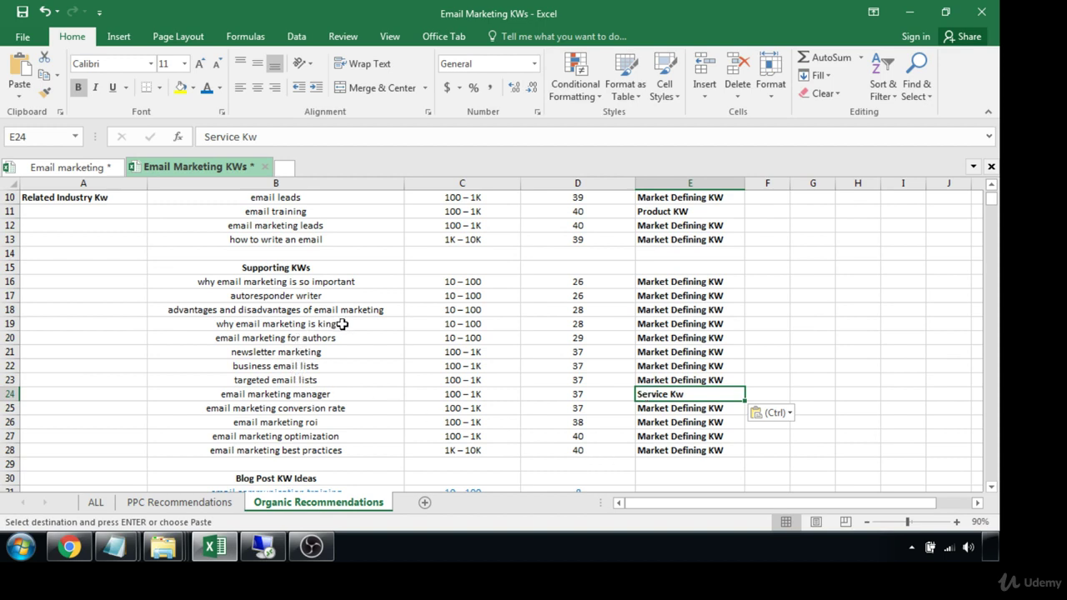
{"action": "scroll", "coordinate": [503, 274], "scroll_direction": "up", "scroll_amount": 2}
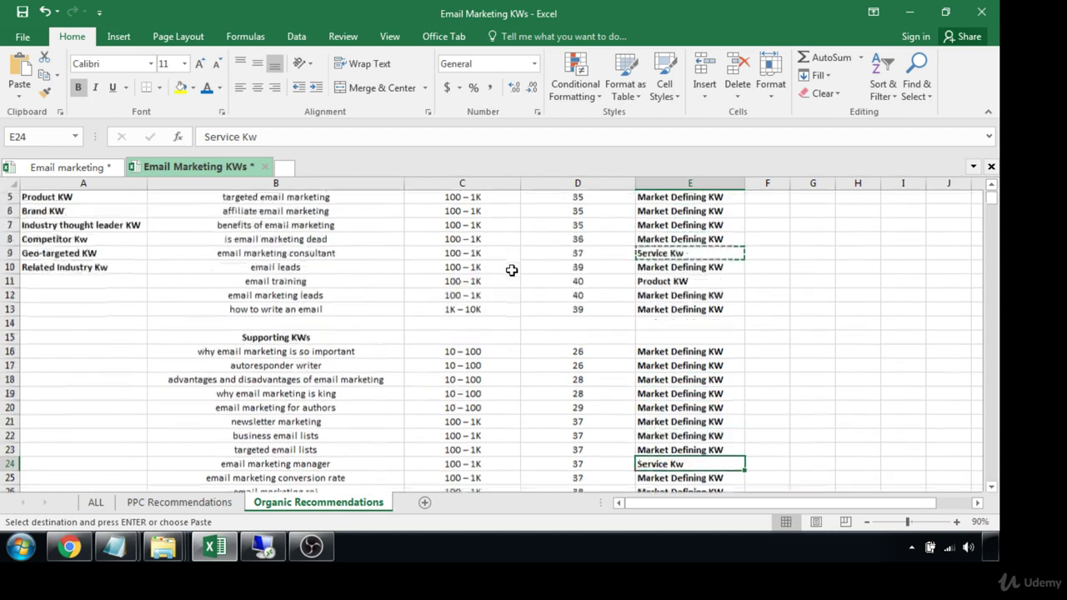
{"action": "left_click", "coordinate": [677, 295]}
{"action": "key", "text": "ctrl+c"}
{"action": "scroll", "coordinate": [677, 295], "scroll_direction": "down", "scroll_amount": 2}
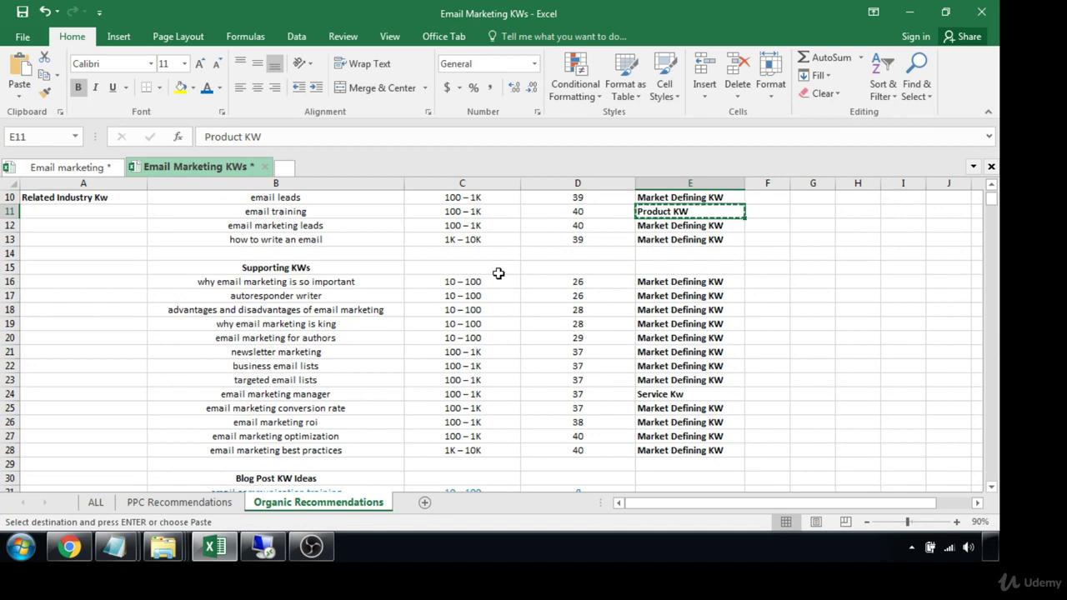
{"action": "left_click", "coordinate": [678, 397]}
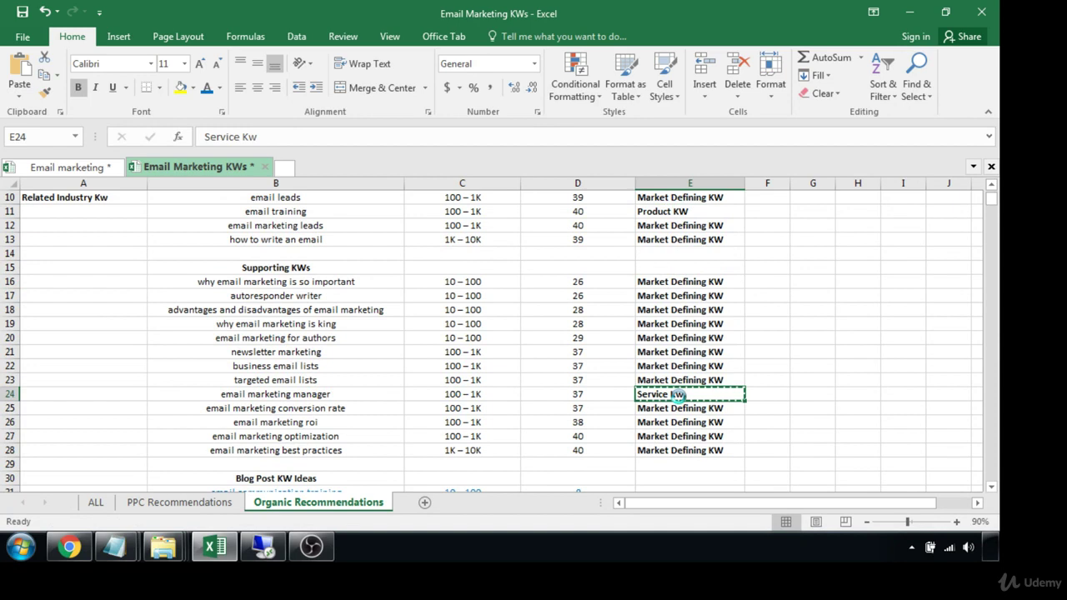
{"action": "key", "text": "ctrl+c"}
{"action": "left_click", "coordinate": [662, 301]}
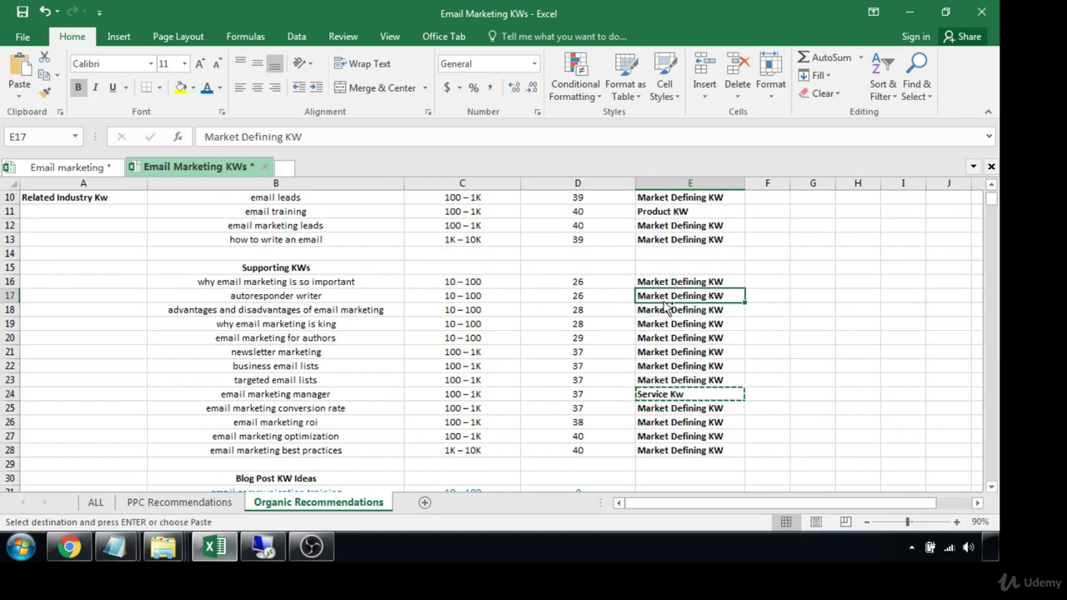
{"action": "key", "text": "ctrl+v"}
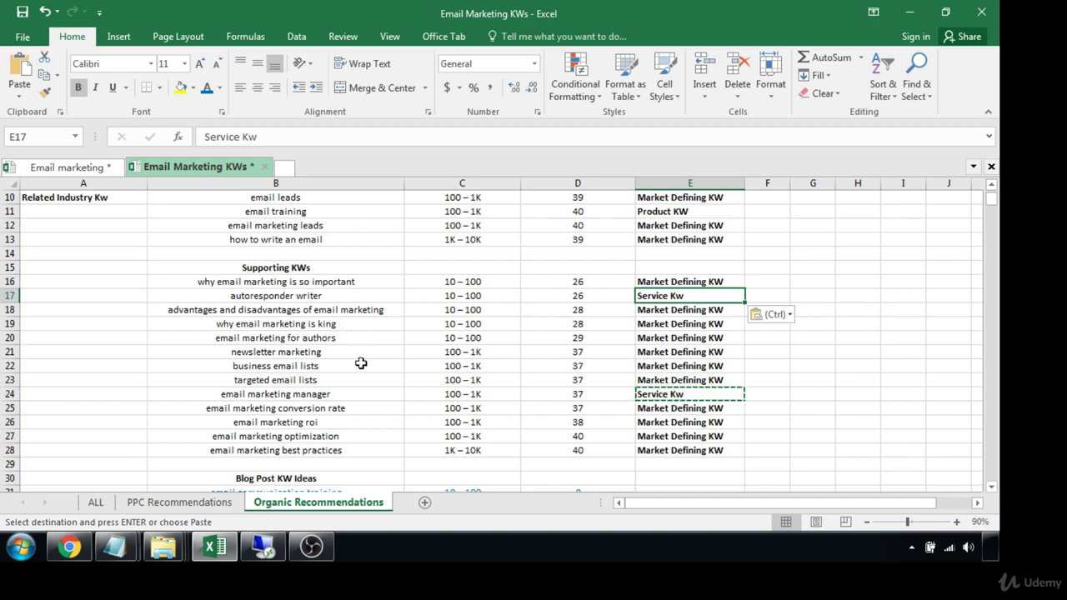
{"action": "scroll", "coordinate": [755, 353], "scroll_direction": "down", "scroll_amount": 5}
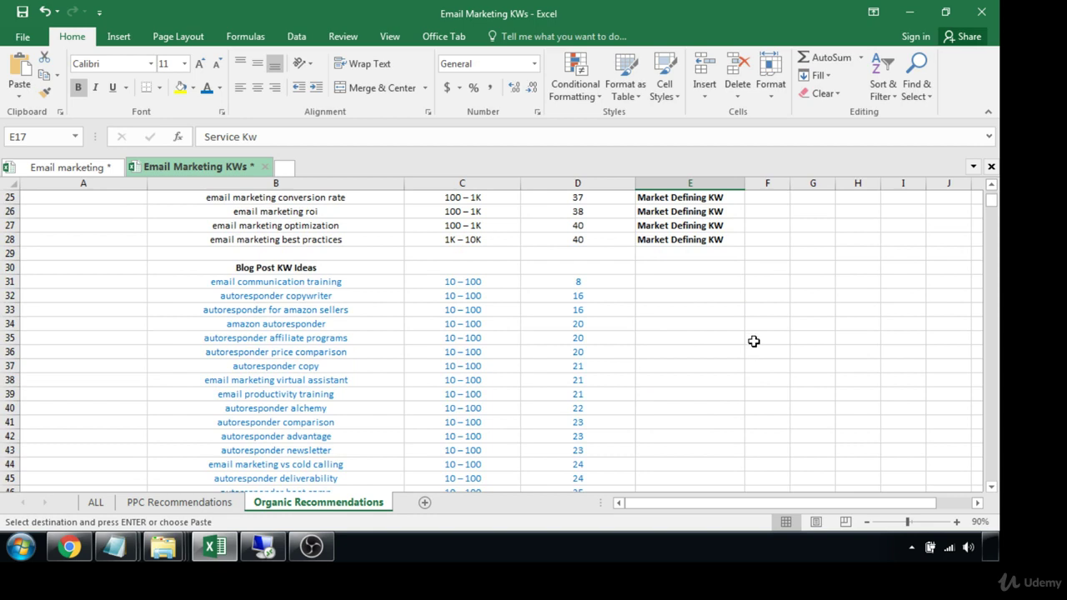
{"action": "scroll", "coordinate": [754, 341], "scroll_direction": "down", "scroll_amount": 1}
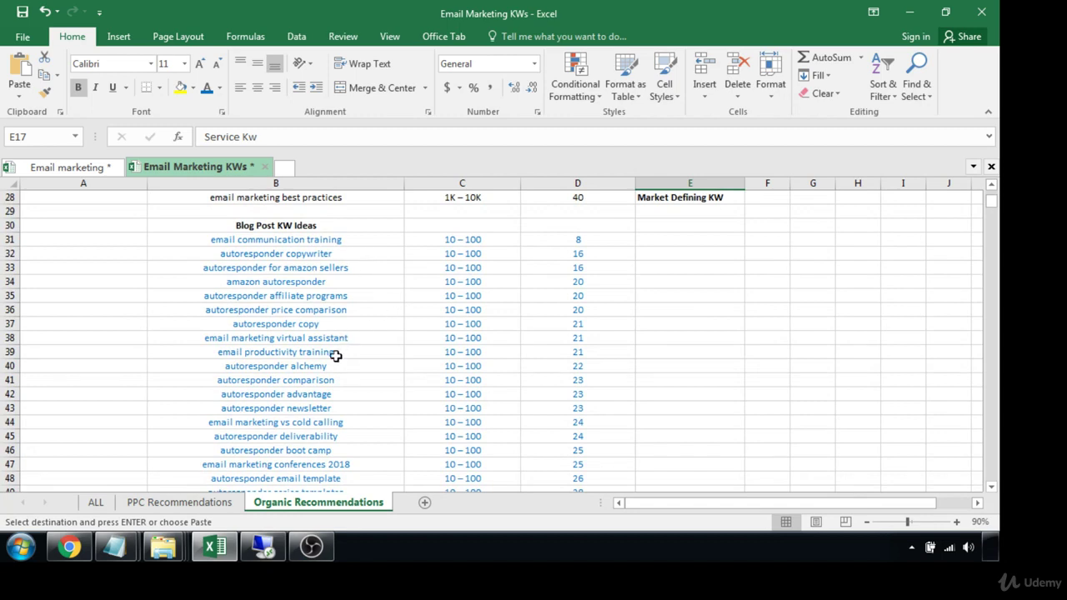
{"action": "scroll", "coordinate": [313, 310], "scroll_direction": "down", "scroll_amount": 1}
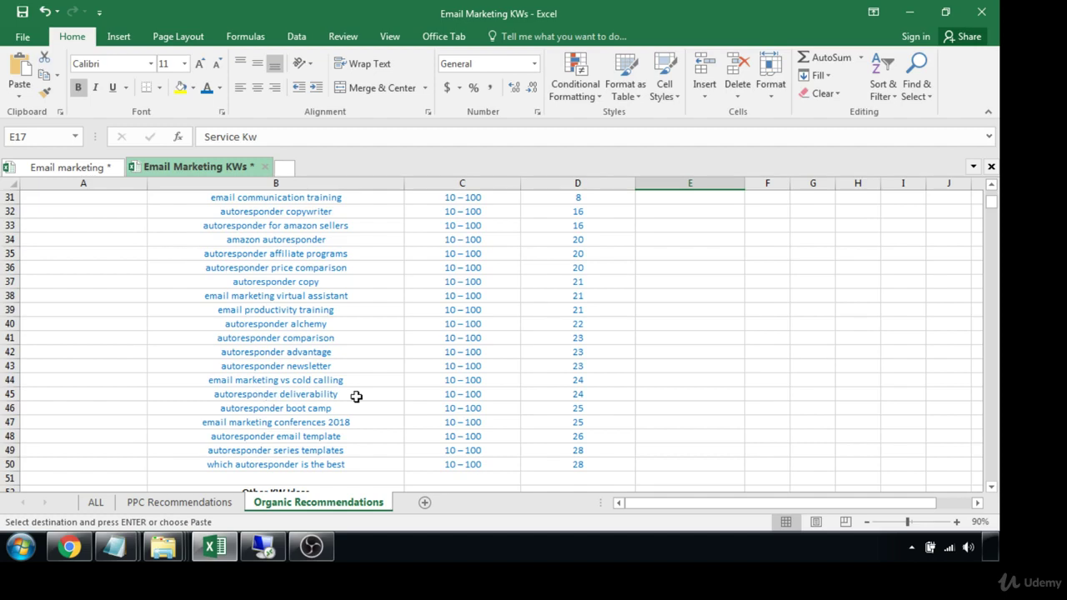
{"action": "scroll", "coordinate": [356, 396], "scroll_direction": "up", "scroll_amount": 1}
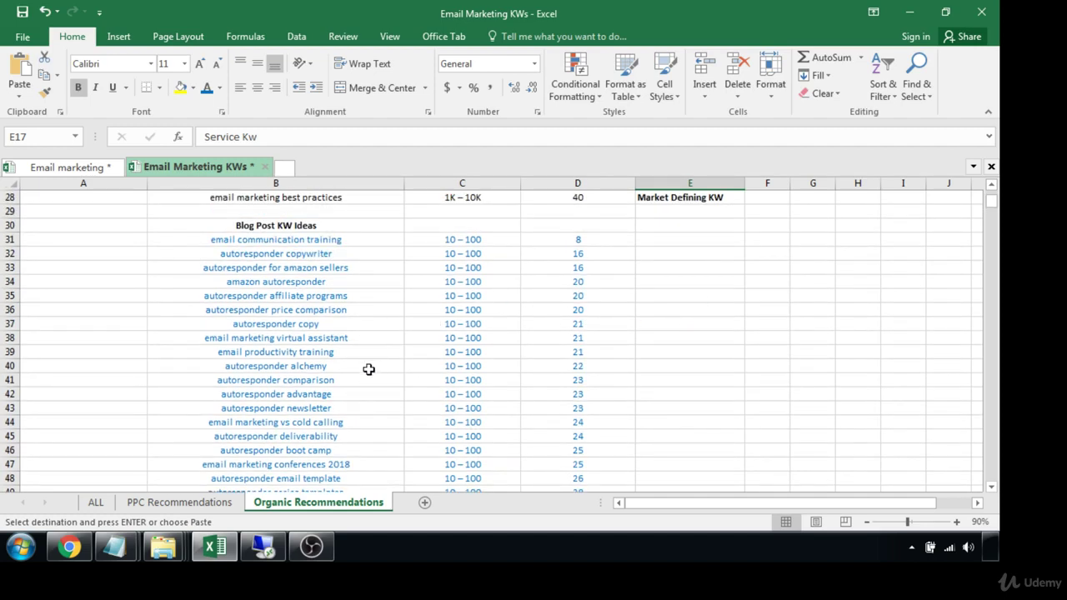
{"action": "scroll", "coordinate": [661, 339], "scroll_direction": "up", "scroll_amount": 7}
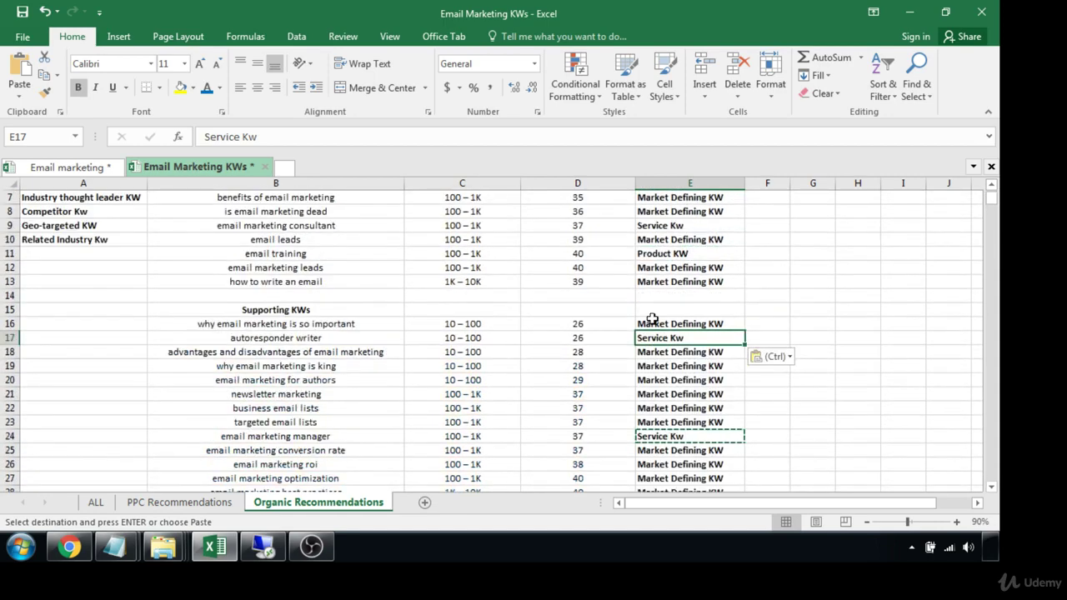
{"action": "scroll", "coordinate": [589, 291], "scroll_direction": "up", "scroll_amount": 2}
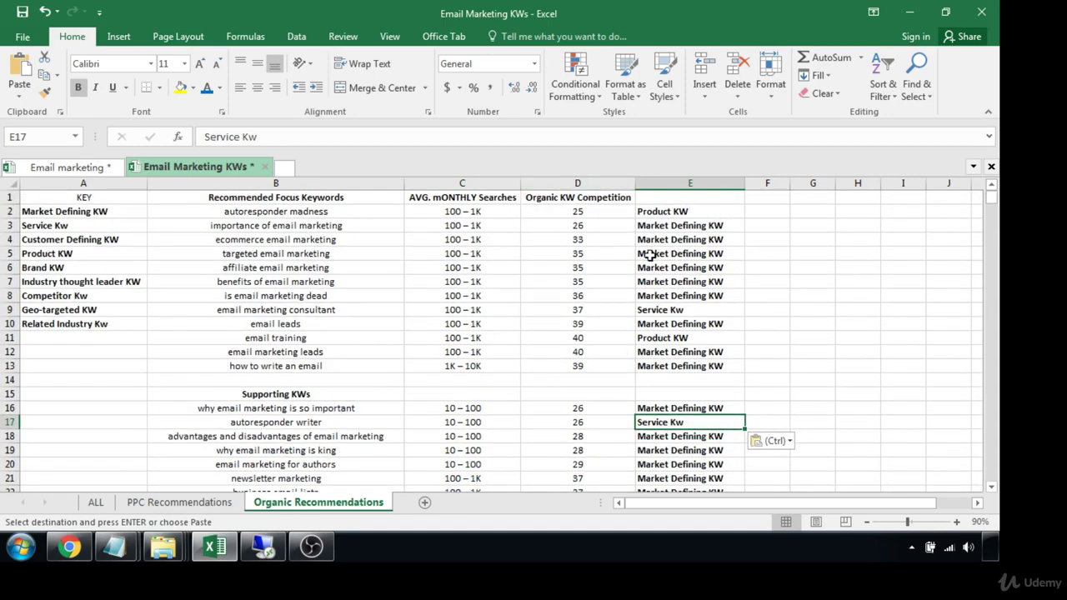
{"action": "scroll", "coordinate": [650, 255], "scroll_direction": "down", "scroll_amount": 3}
{"action": "scroll", "coordinate": [649, 255], "scroll_direction": "down", "scroll_amount": 4}
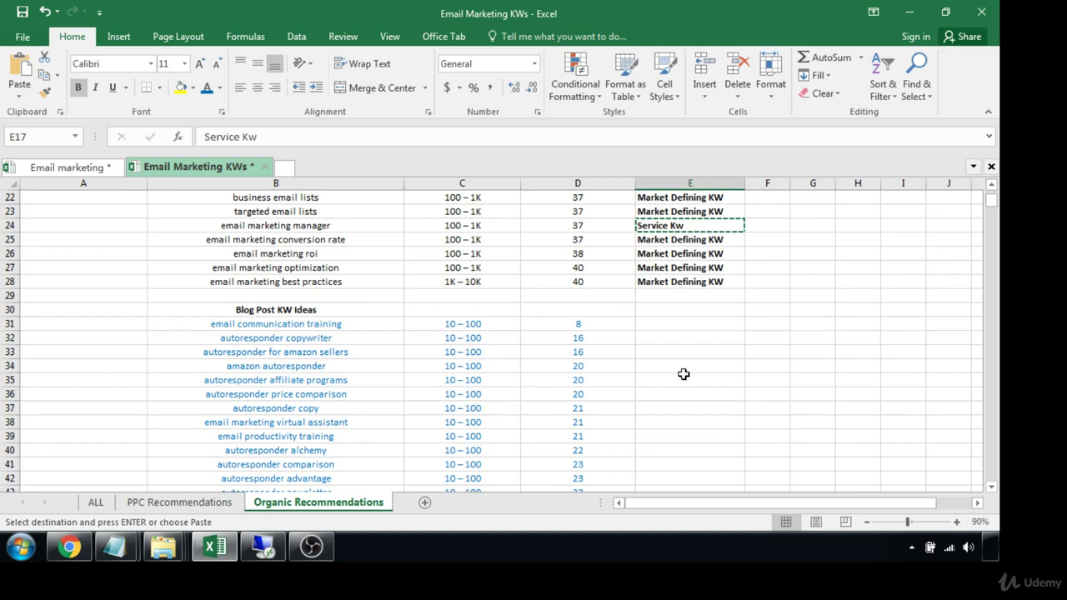
{"action": "scroll", "coordinate": [684, 374], "scroll_direction": "down", "scroll_amount": 1}
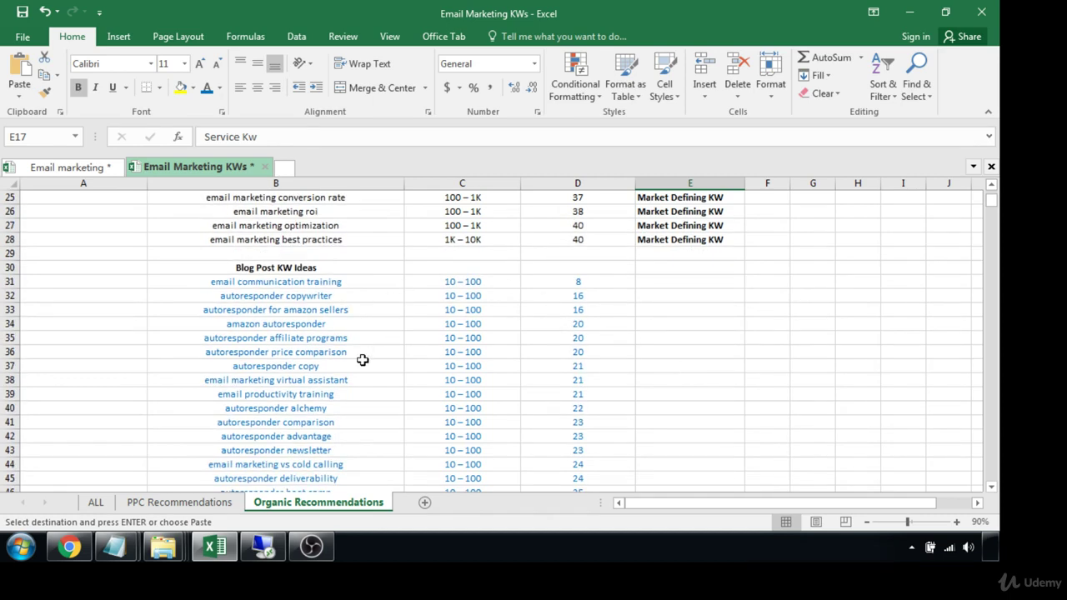
{"action": "scroll", "coordinate": [715, 248], "scroll_direction": "up", "scroll_amount": 1}
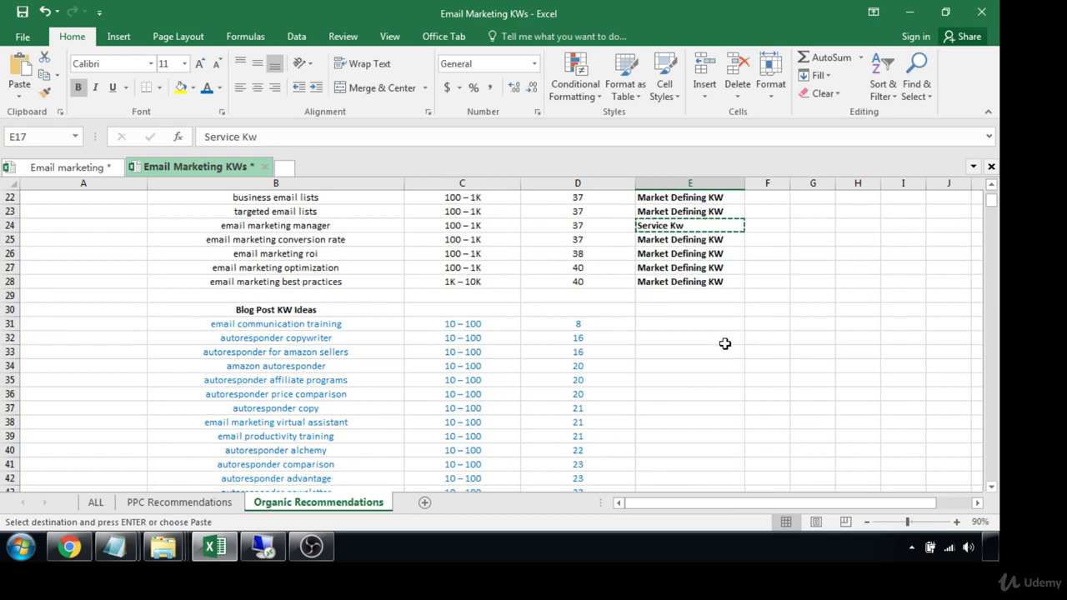
{"action": "scroll", "coordinate": [725, 343], "scroll_direction": "down", "scroll_amount": 1}
- Tag email marketing virtual assistant and autoresponder copywriter as Service Kw
{"action": "left_click", "coordinate": [669, 378]}
{"action": "key", "text": "ctrl+v"}
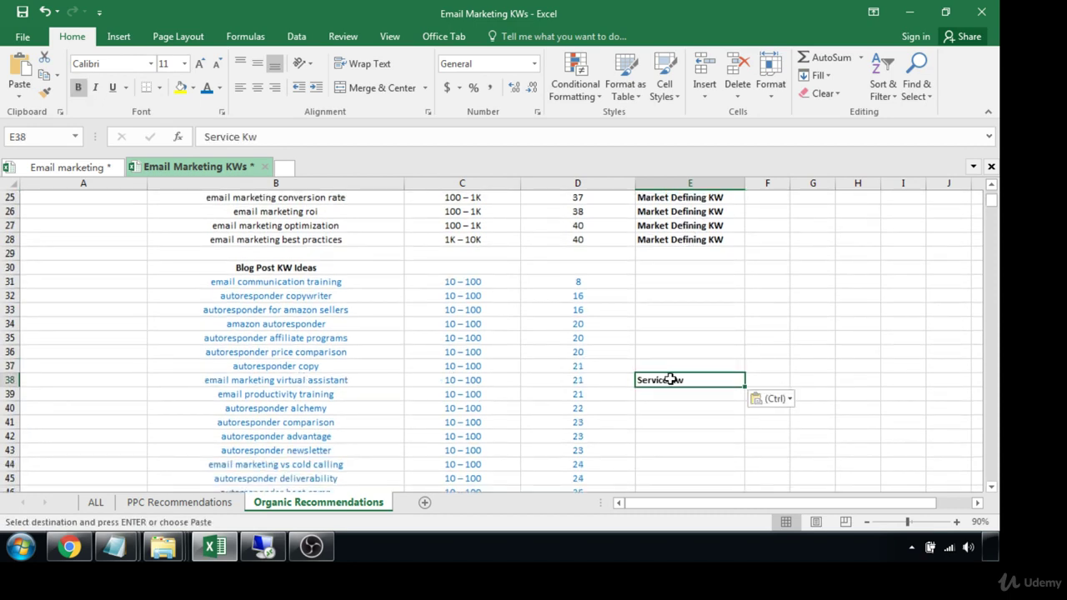
{"action": "left_click", "coordinate": [642, 296]}
{"action": "key", "text": "ctrl+v"}
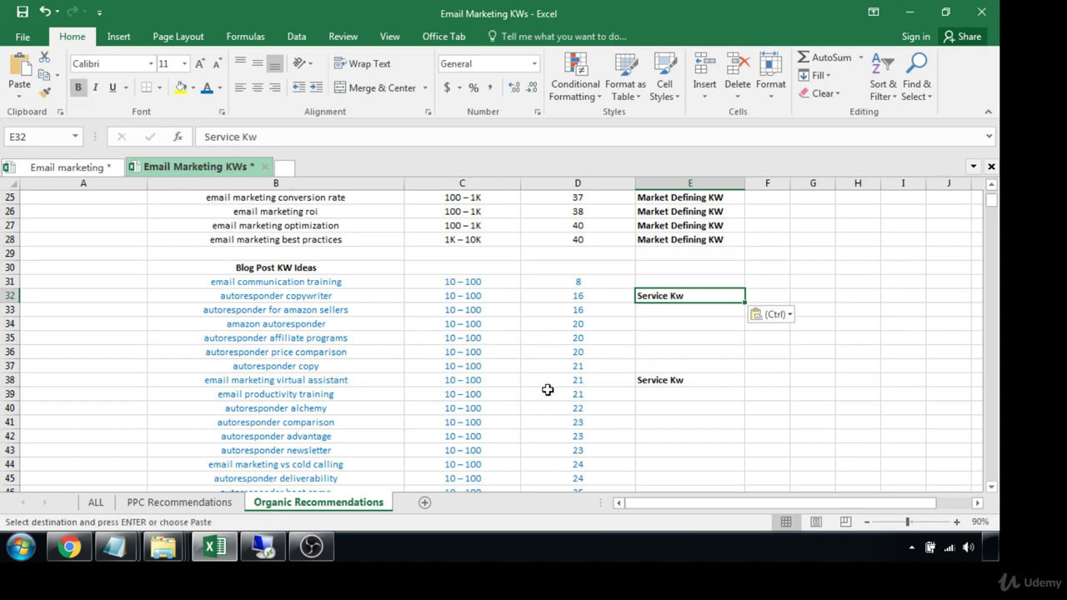
{"action": "scroll", "coordinate": [638, 427], "scroll_direction": "down", "scroll_amount": 1}
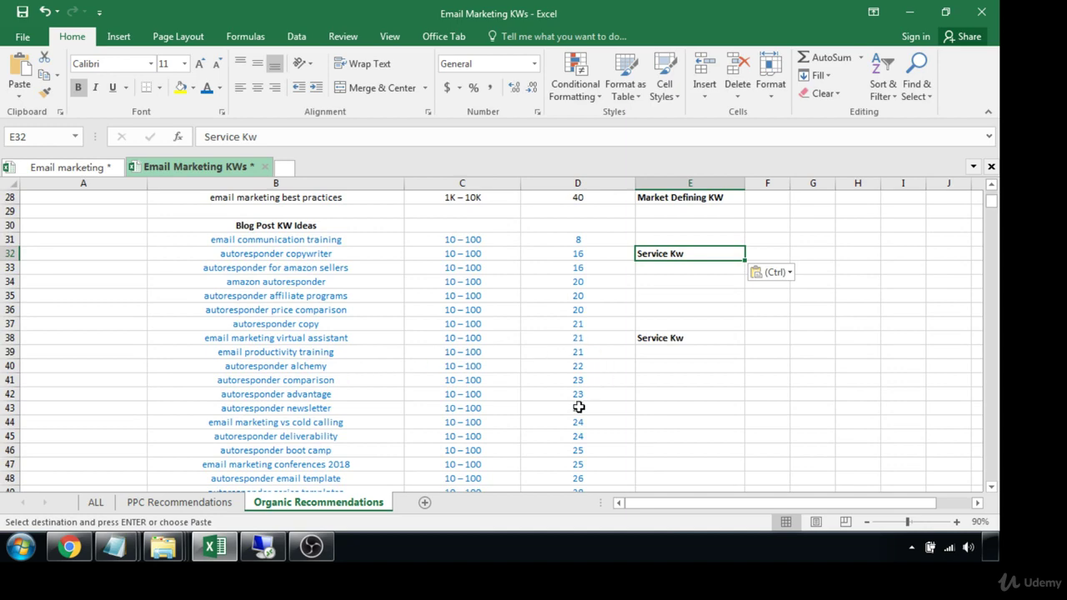
{"action": "scroll", "coordinate": [577, 407], "scroll_direction": "down", "scroll_amount": 1}
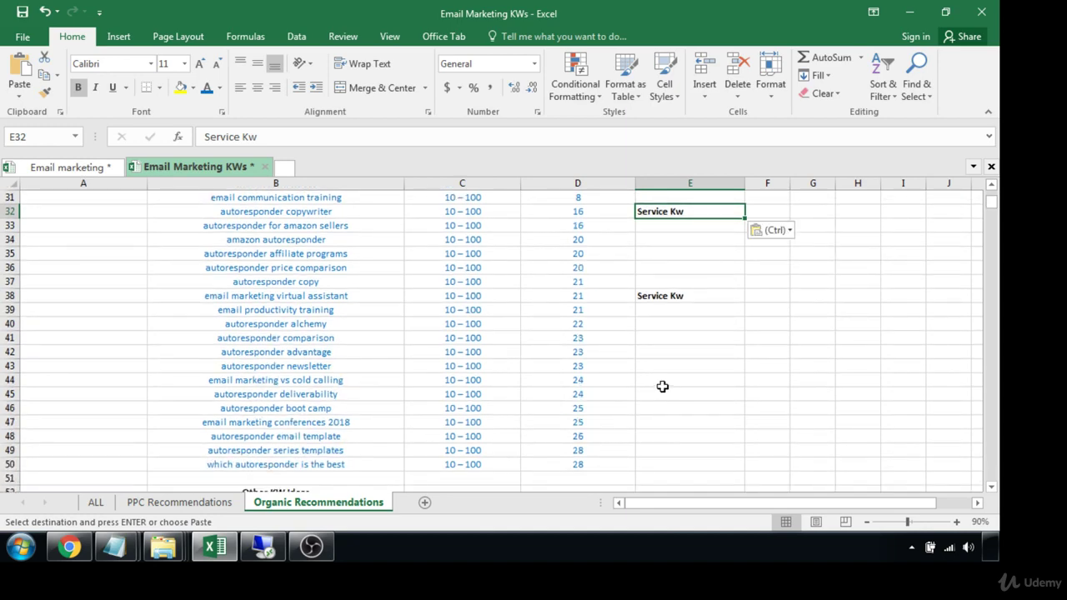
{"action": "scroll", "coordinate": [663, 386], "scroll_direction": "up", "scroll_amount": 5}
{"action": "scroll", "coordinate": [663, 217], "scroll_direction": "up", "scroll_amount": 3}
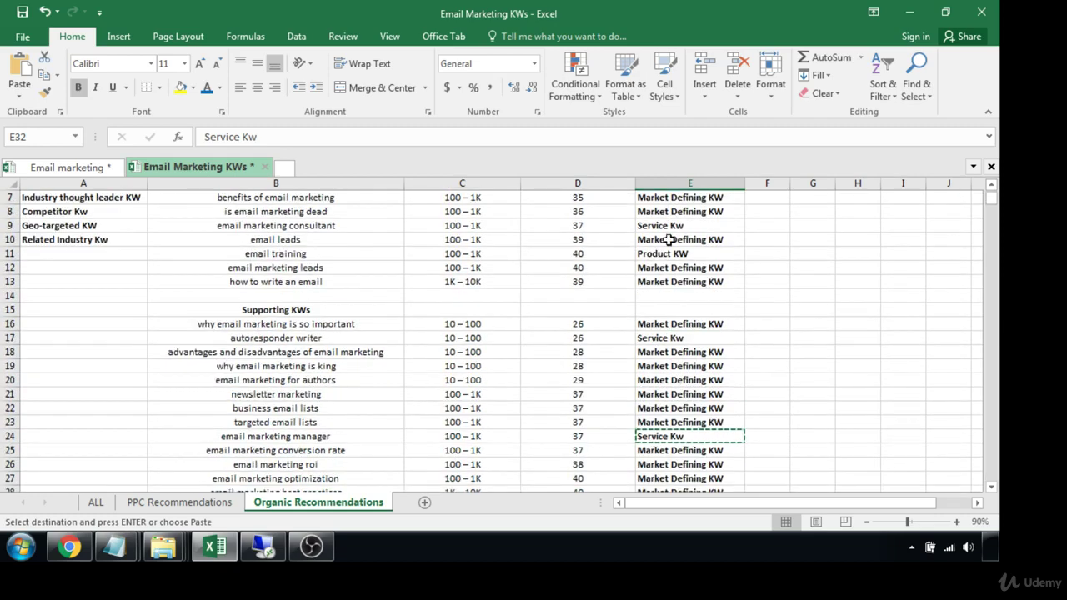
- Copy the Product KW tag from E11 into blog-post rows E31 and E34
{"action": "left_click", "coordinate": [660, 252]}
{"action": "key", "text": "ctrl+c"}
{"action": "scroll", "coordinate": [659, 294], "scroll_direction": "down", "scroll_amount": 1}
{"action": "scroll", "coordinate": [660, 294], "scroll_direction": "down", "scroll_amount": 7}
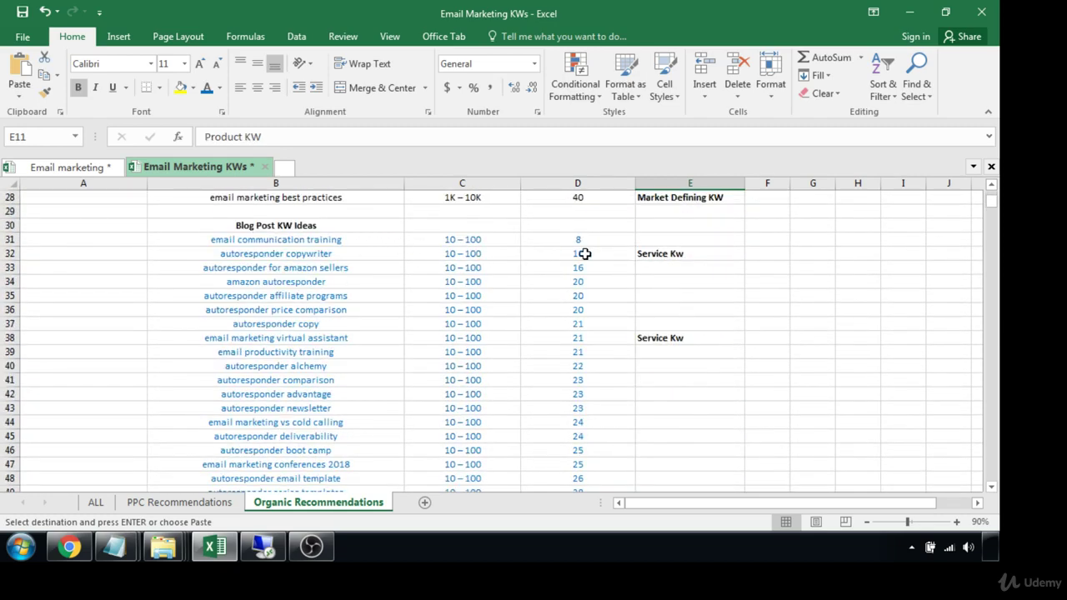
{"action": "left_click", "coordinate": [647, 240]}
{"action": "key", "text": "ctrl+v"}
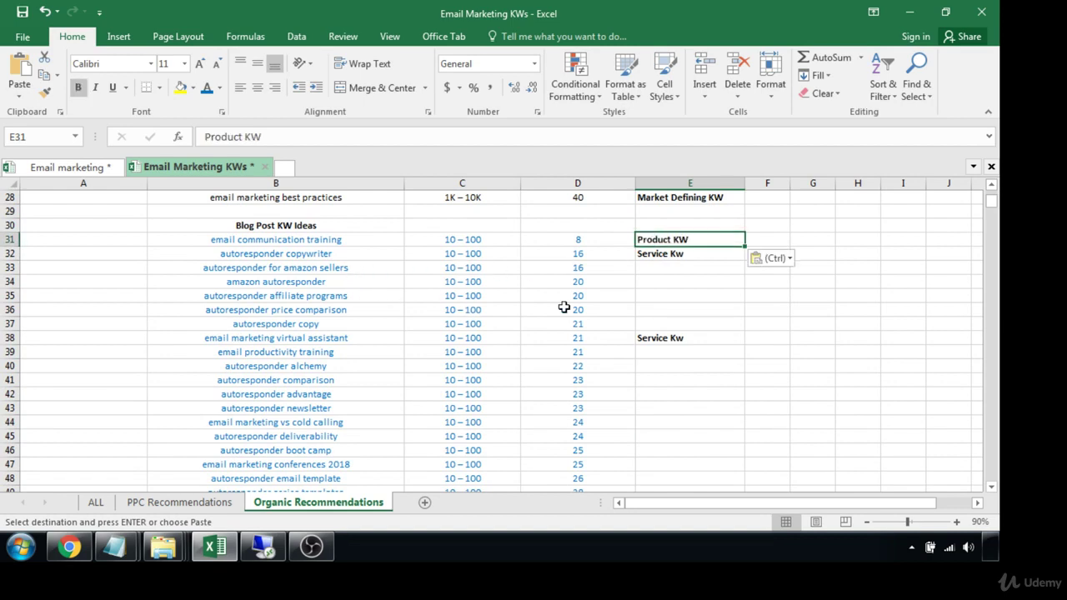
{"action": "left_click", "coordinate": [676, 268]}
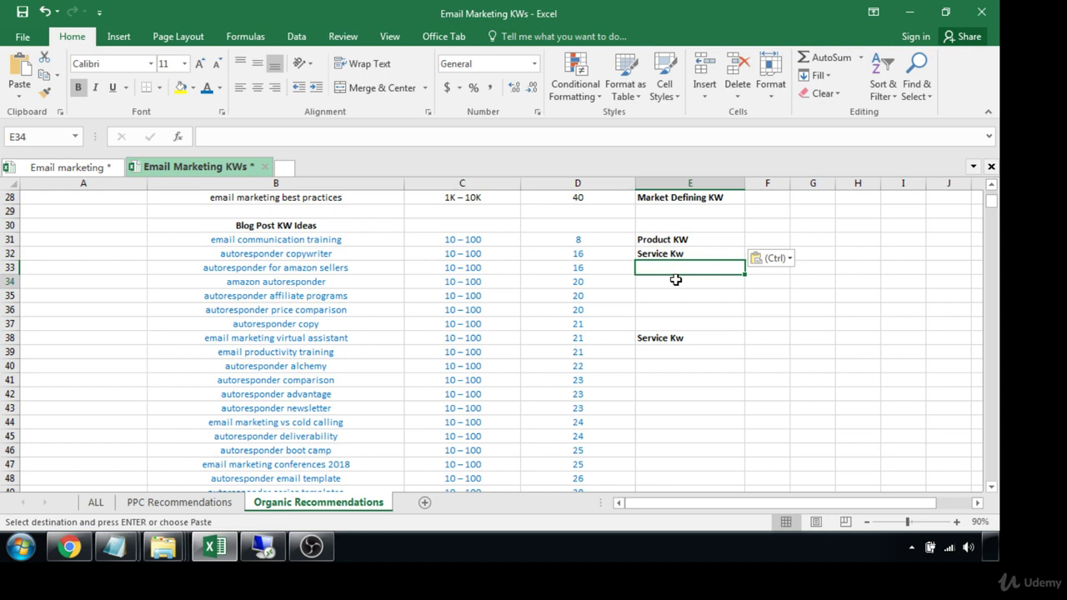
{"action": "left_click", "coordinate": [676, 284]}
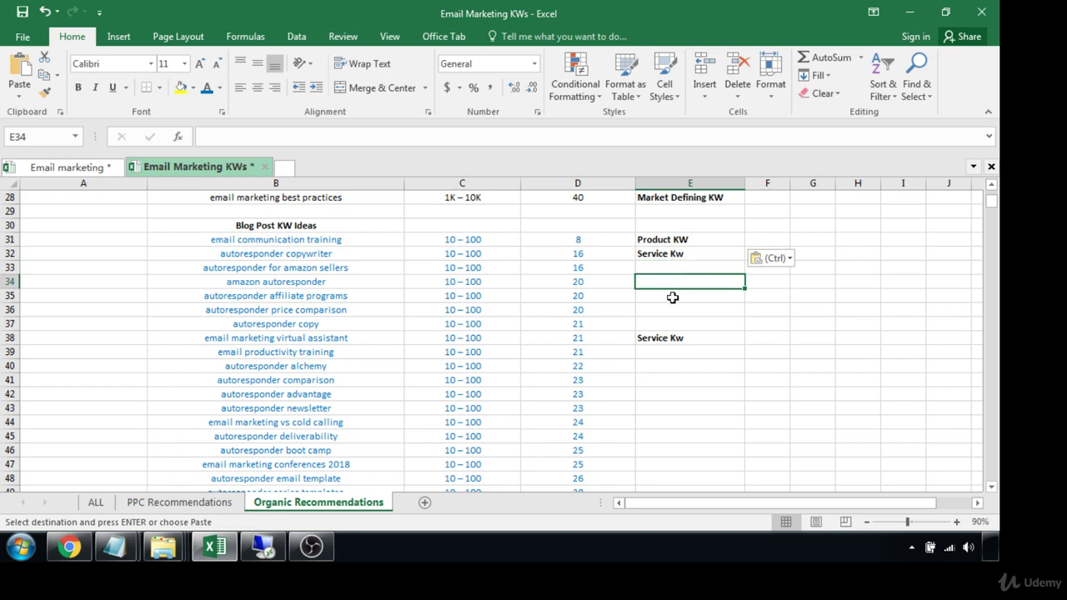
{"action": "key", "text": "ctrl+v"}
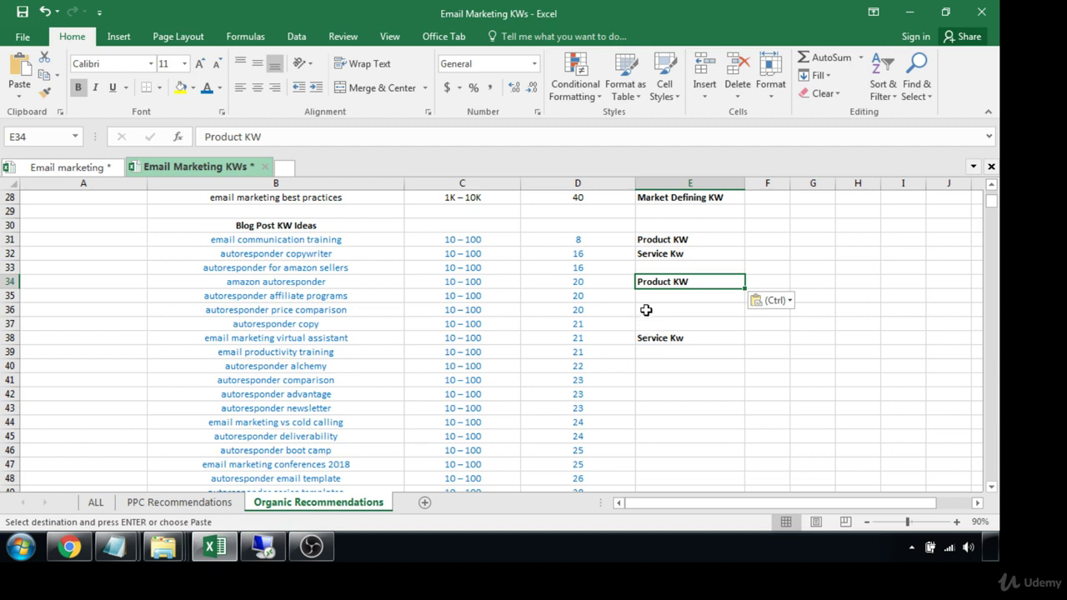
- Paste Product KW into blog-post rows E36, E39, E41 and E46
{"action": "left_click", "coordinate": [646, 310]}
{"action": "key", "text": "ctrl+v"}
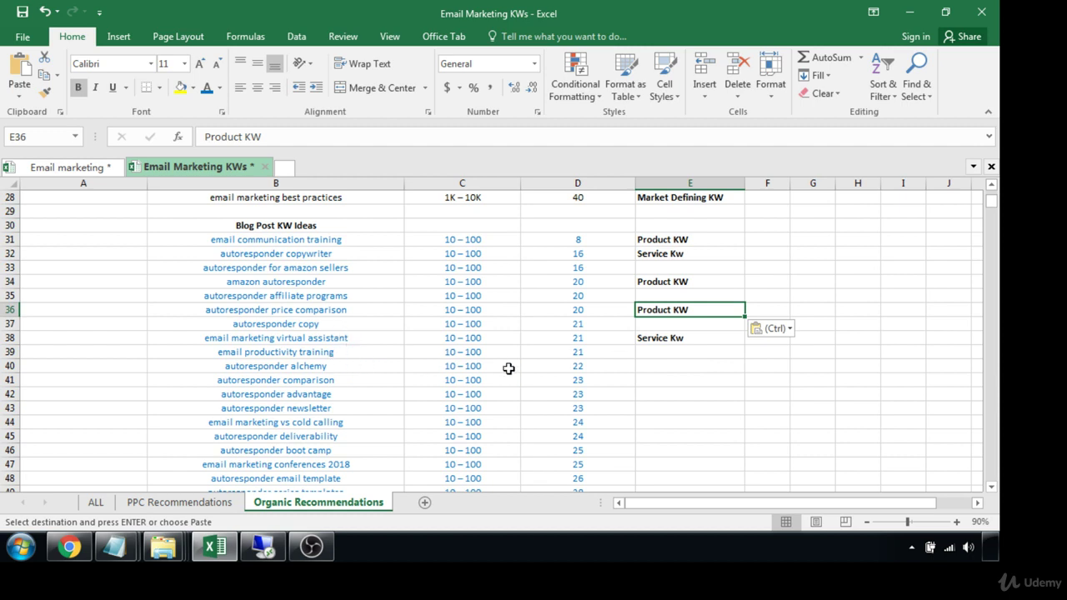
{"action": "left_click", "coordinate": [646, 352]}
{"action": "key", "text": "ctrl+v"}
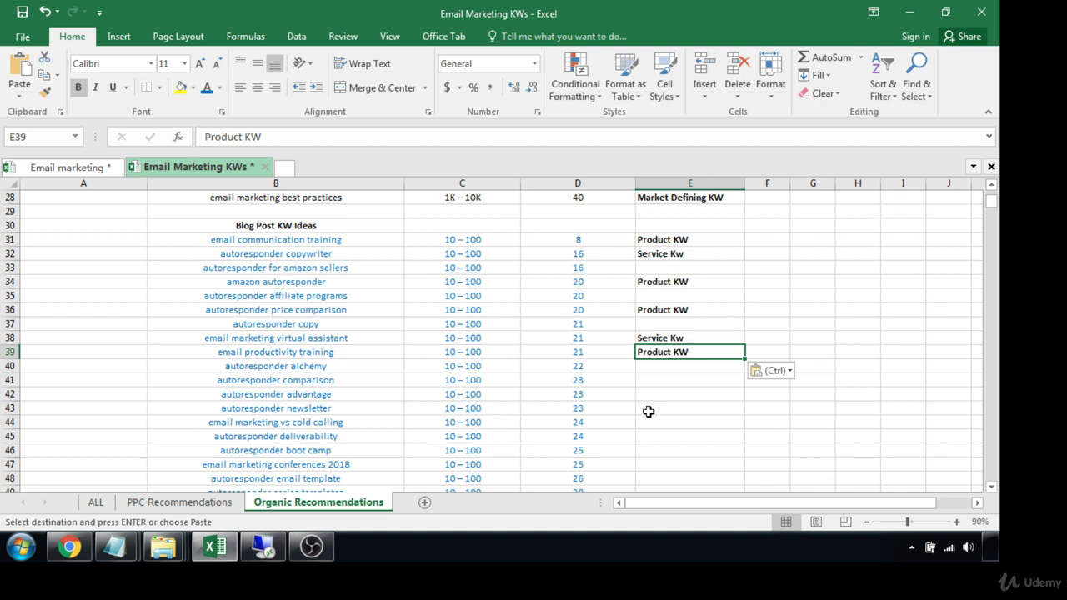
{"action": "left_click", "coordinate": [645, 380]}
{"action": "key", "text": "ctrl+v"}
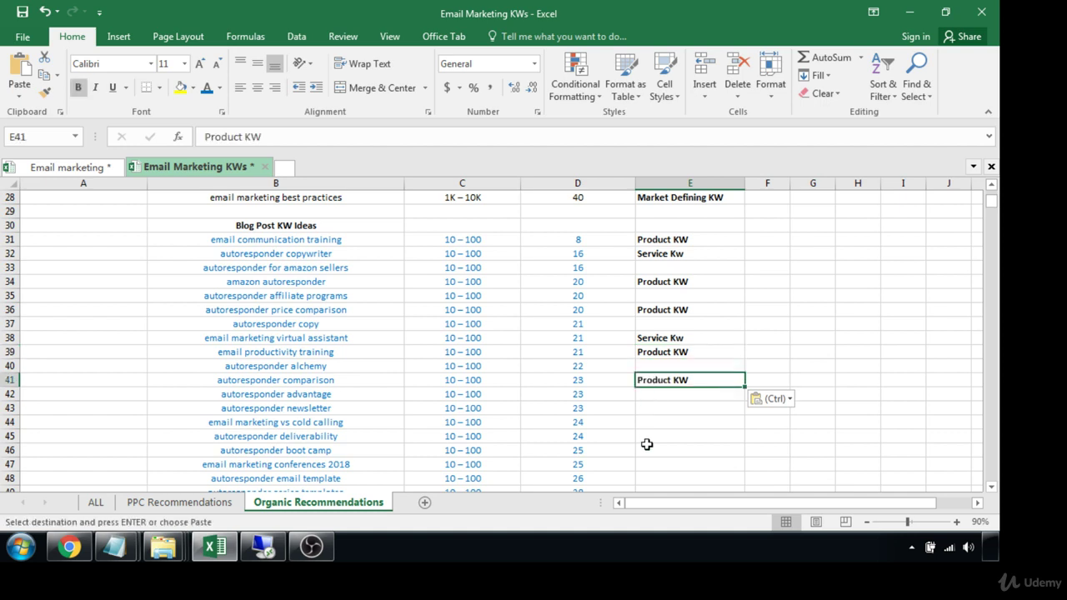
{"action": "left_click", "coordinate": [643, 450]}
{"action": "key", "text": "ctrl+v"}
{"action": "scroll", "coordinate": [685, 365], "scroll_direction": "down", "scroll_amount": 1}
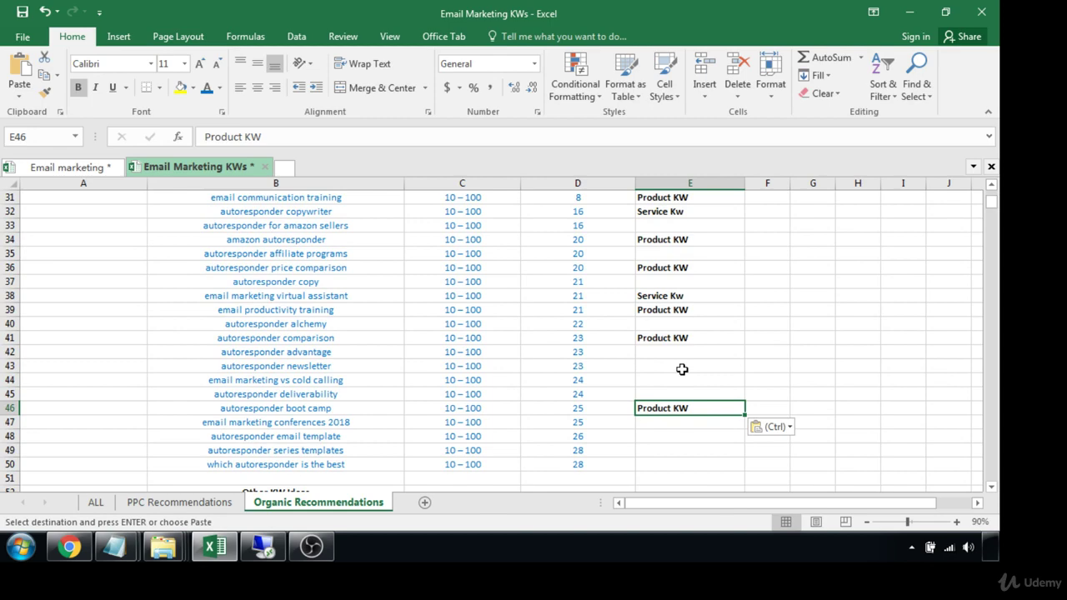
{"action": "scroll", "coordinate": [682, 370], "scroll_direction": "up", "scroll_amount": 3}
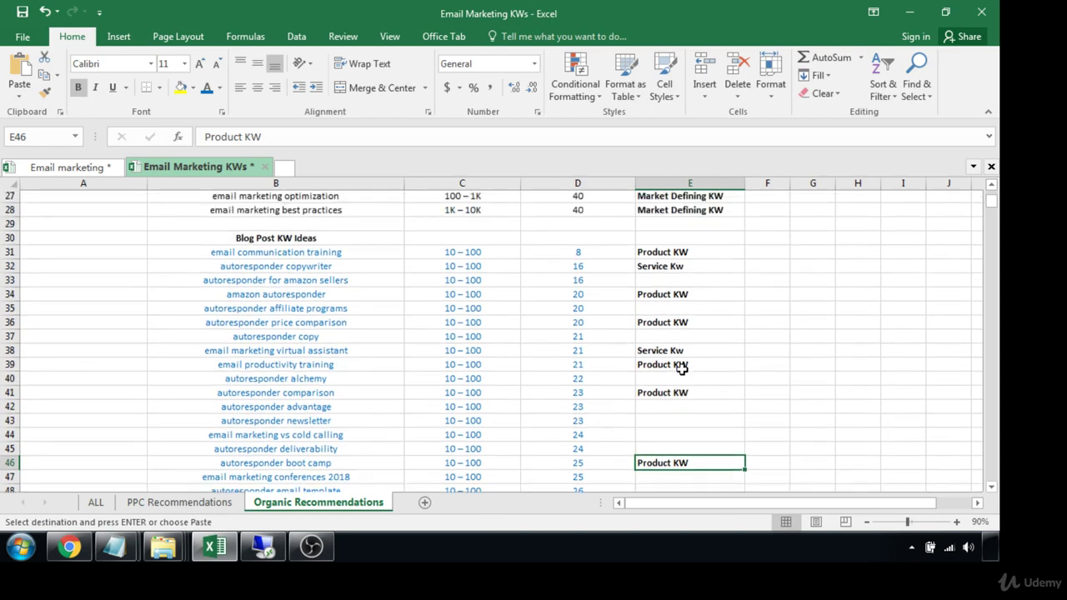
- Copy Market Defining KW from E28 into blog-post rows E33, E35 and E37
{"action": "left_click", "coordinate": [649, 284]}
{"action": "key", "text": "Escape"}
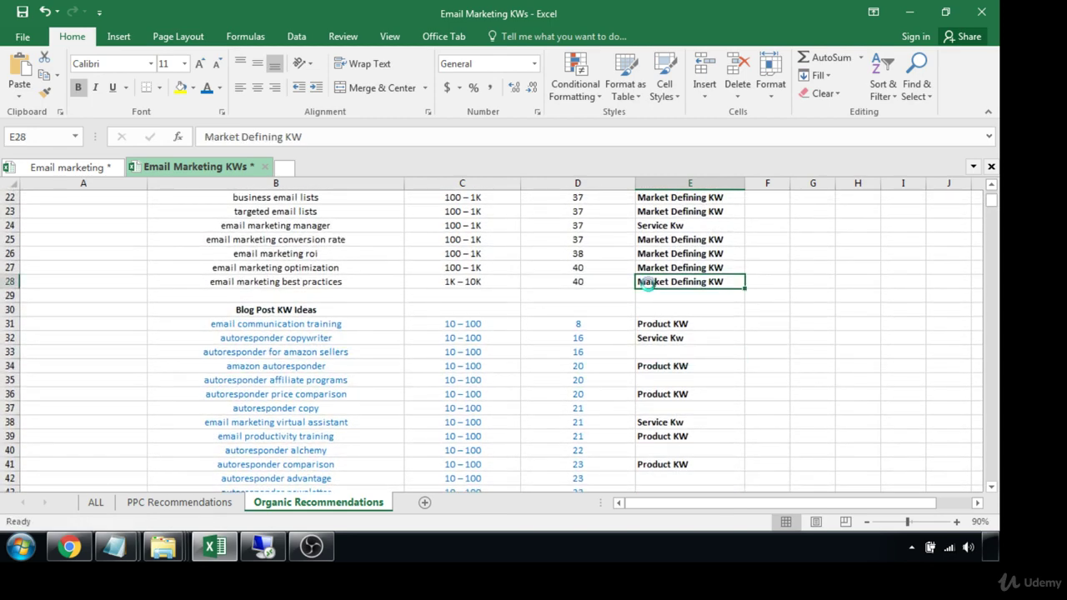
{"action": "key", "text": "ctrl+c"}
{"action": "left_click", "coordinate": [651, 350]}
{"action": "key", "text": "ctrl+v"}
{"action": "left_click", "coordinate": [656, 377]}
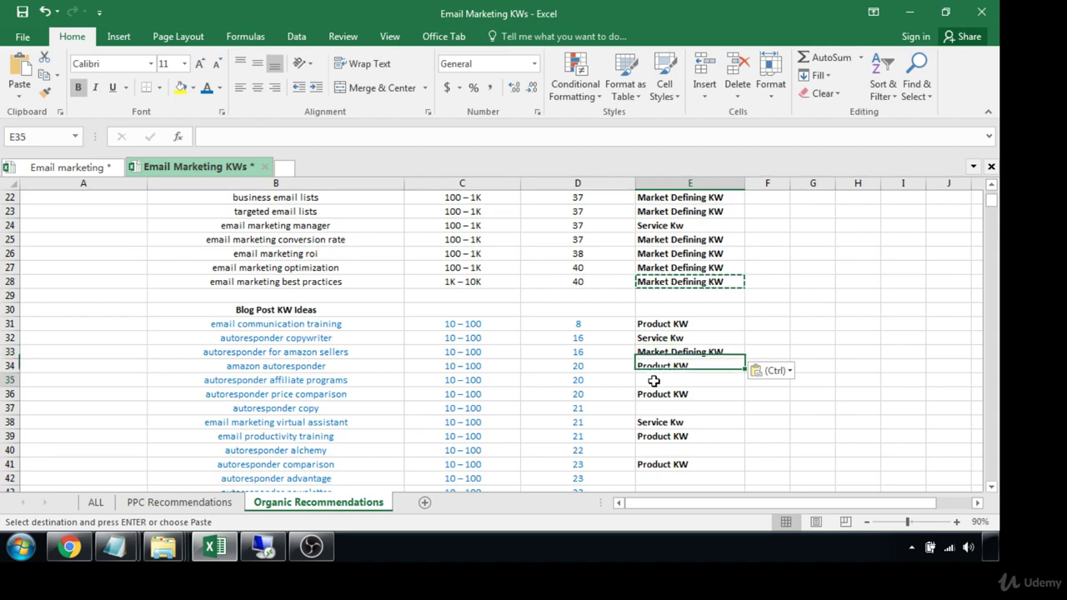
{"action": "key", "text": "ctrl+v"}
{"action": "left_click", "coordinate": [656, 408]}
{"action": "key", "text": "ctrl+v"}
- Fill E40, E42:E45 and E47:E50 with Market Defining KW
{"action": "left_click", "coordinate": [656, 460]}
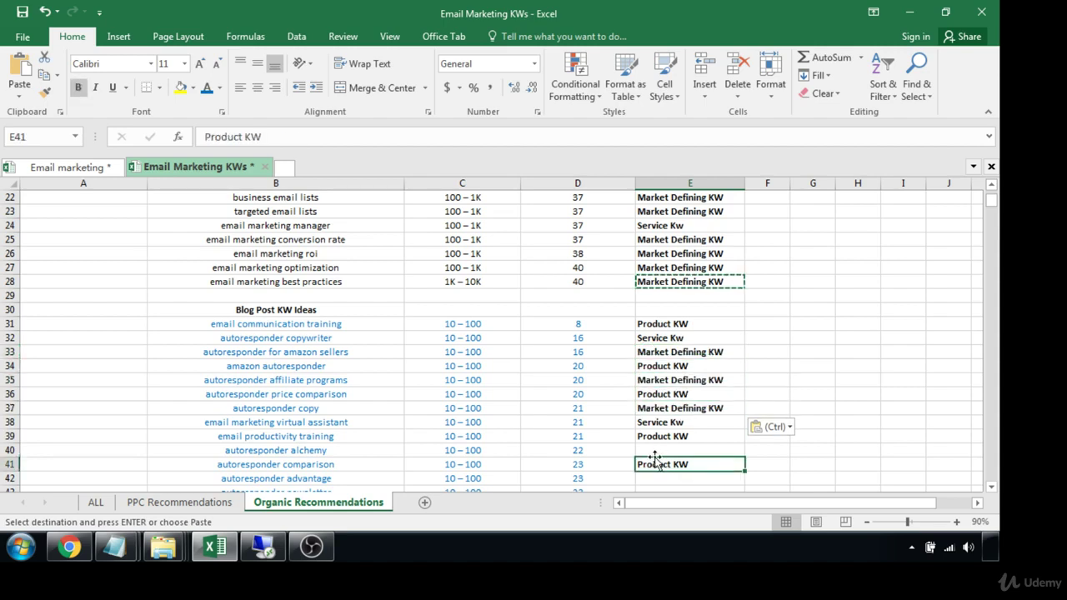
{"action": "left_click", "coordinate": [654, 450]}
{"action": "key", "text": "ctrl+v"}
{"action": "scroll", "coordinate": [652, 451], "scroll_direction": "down", "scroll_amount": 1}
{"action": "left_click_drag", "start_coordinate": [652, 436], "coordinate": [650, 474]}
{"action": "key", "text": "ctrl+v"}
{"action": "scroll", "coordinate": [654, 477], "scroll_direction": "down", "scroll_amount": 2}
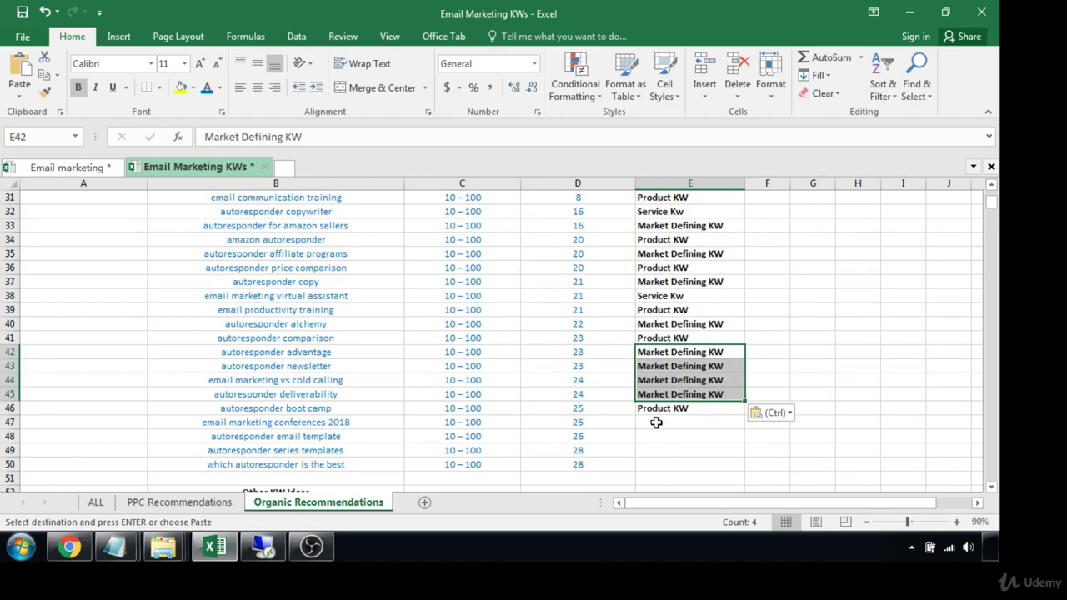
{"action": "left_click_drag", "start_coordinate": [656, 423], "coordinate": [664, 461]}
{"action": "key", "text": "ctrl+v"}
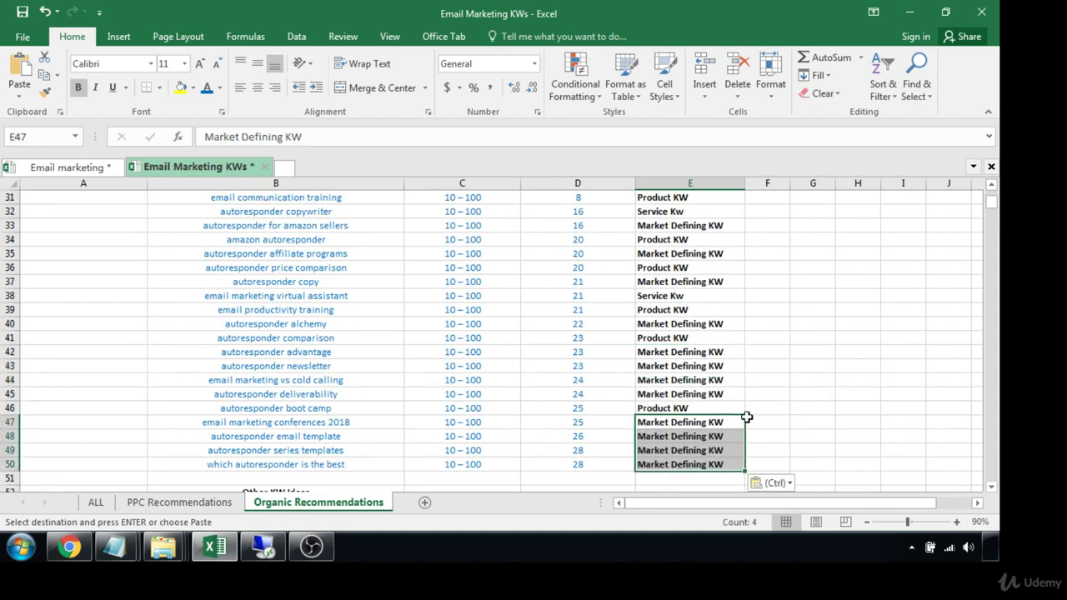
{"action": "left_click", "coordinate": [853, 356]}
{"action": "scroll", "coordinate": [853, 355], "scroll_direction": "up", "scroll_amount": 9}
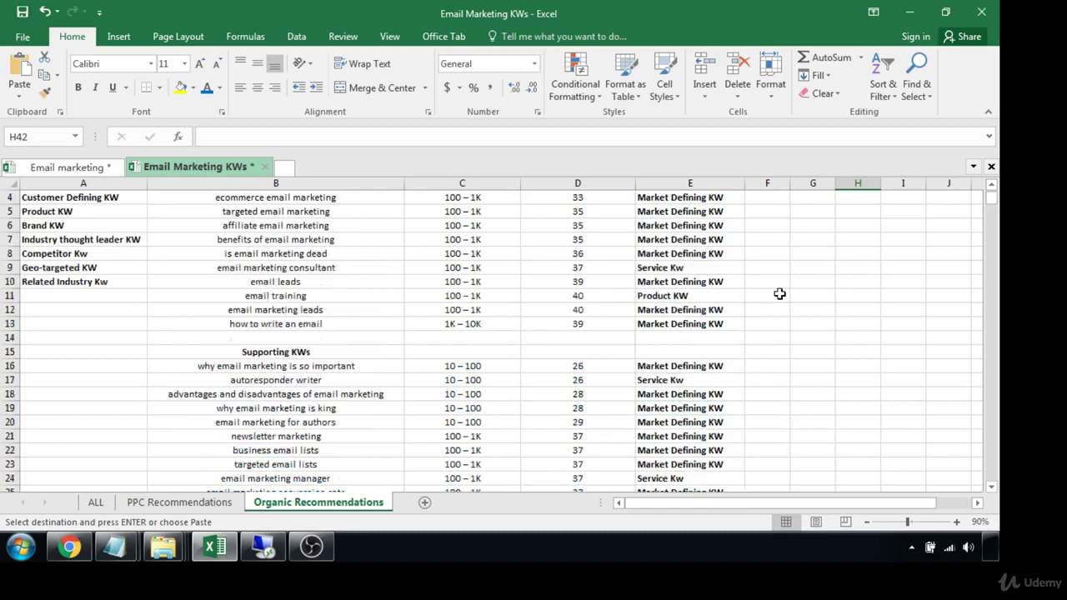
- Save the Email Marketing KWs workbook with Ctrl+S and return to the top of the sheet
{"action": "scroll", "coordinate": [779, 294], "scroll_direction": "up", "scroll_amount": 1}
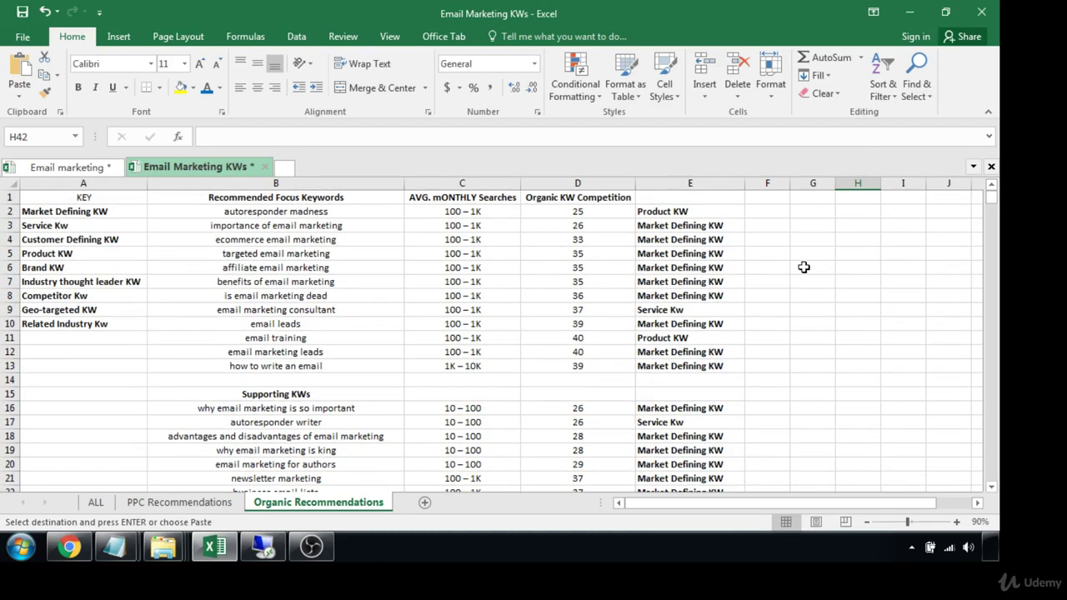
{"action": "mouse_move", "coordinate": [992, 200]}
{"action": "left_mouse_down"}
{"action": "mouse_move", "coordinate": [993, 235]}
{"action": "mouse_move", "coordinate": [990, 204]}
{"action": "left_mouse_up"}
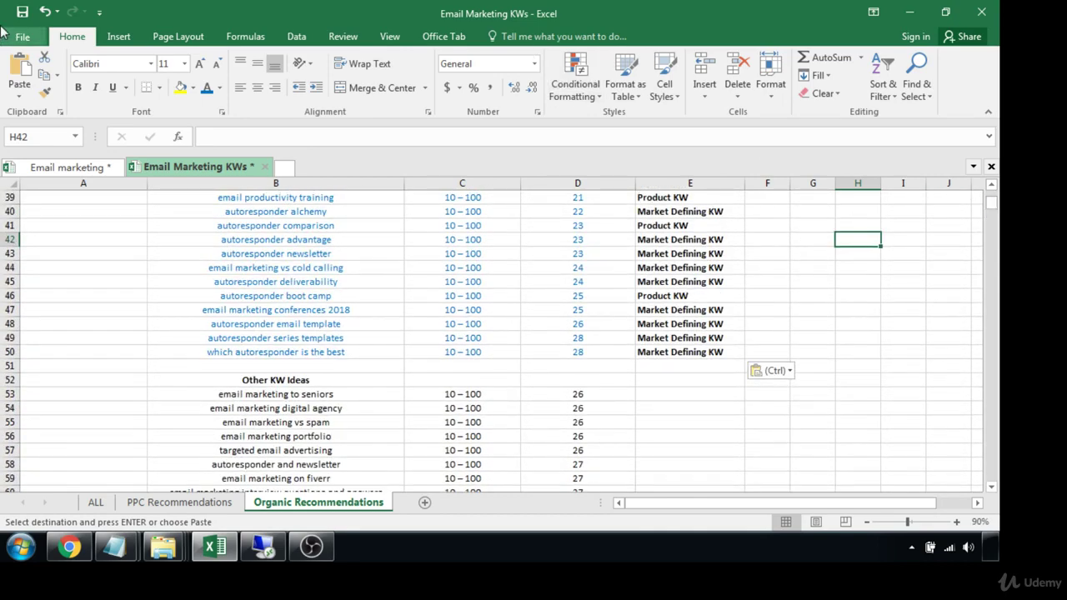
{"action": "key", "text": "ctrl+s"}
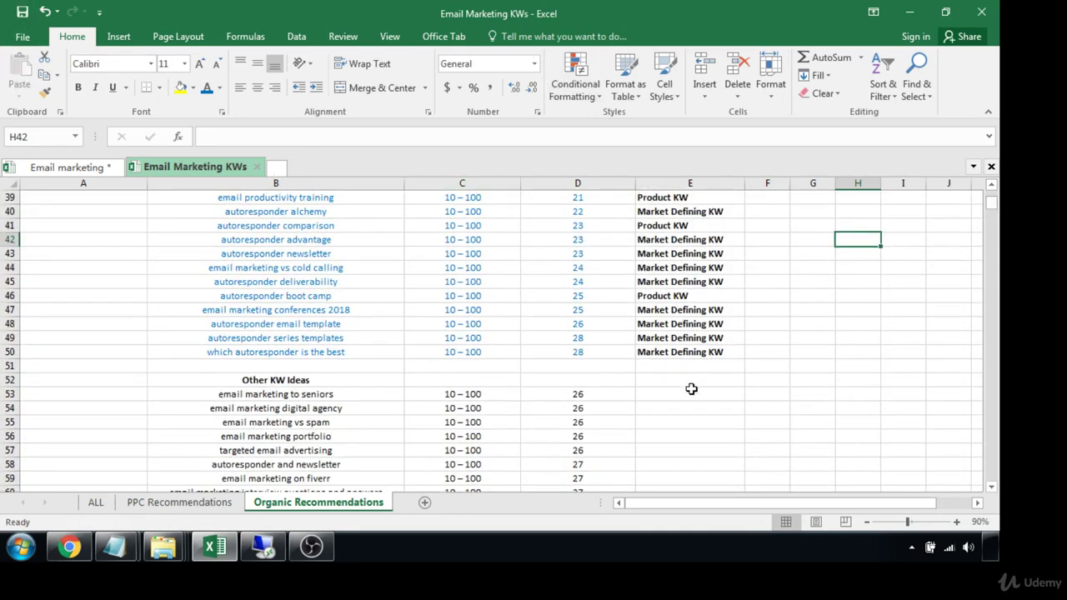
{"action": "left_click_drag", "start_coordinate": [691, 389], "coordinate": [766, 323]}
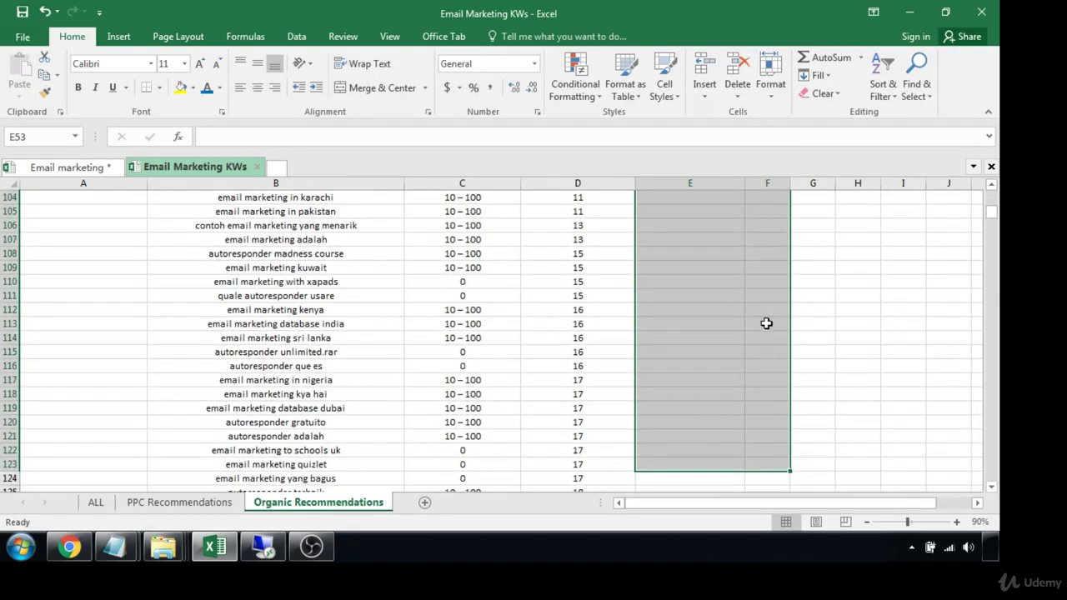
{"action": "left_click", "coordinate": [863, 359]}
{"action": "scroll", "coordinate": [863, 360], "scroll_direction": "up", "scroll_amount": 20}
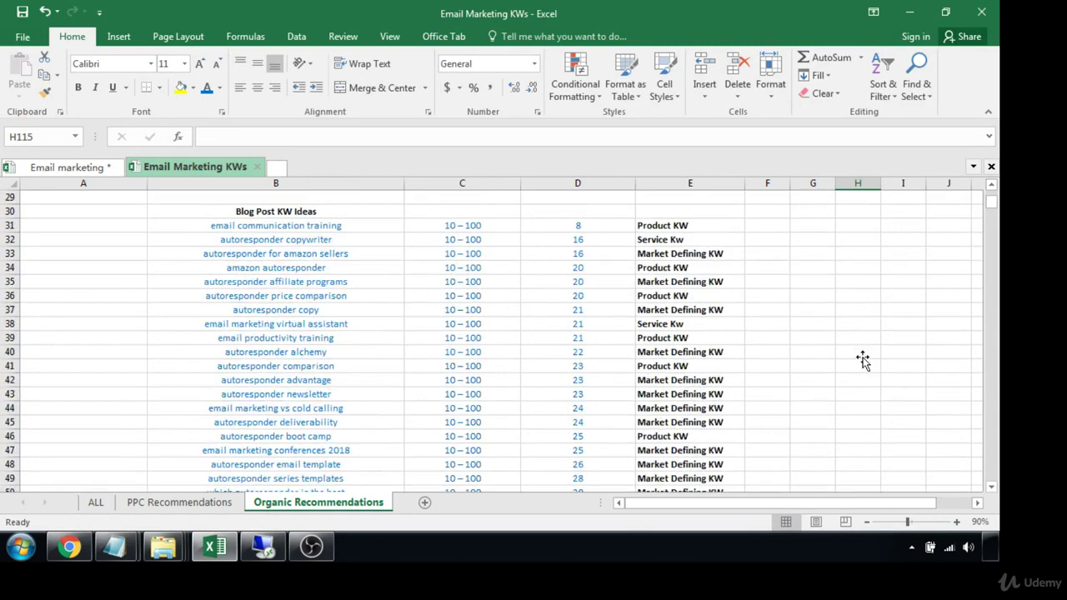
{"action": "scroll", "coordinate": [784, 310], "scroll_direction": "up", "scroll_amount": 9}
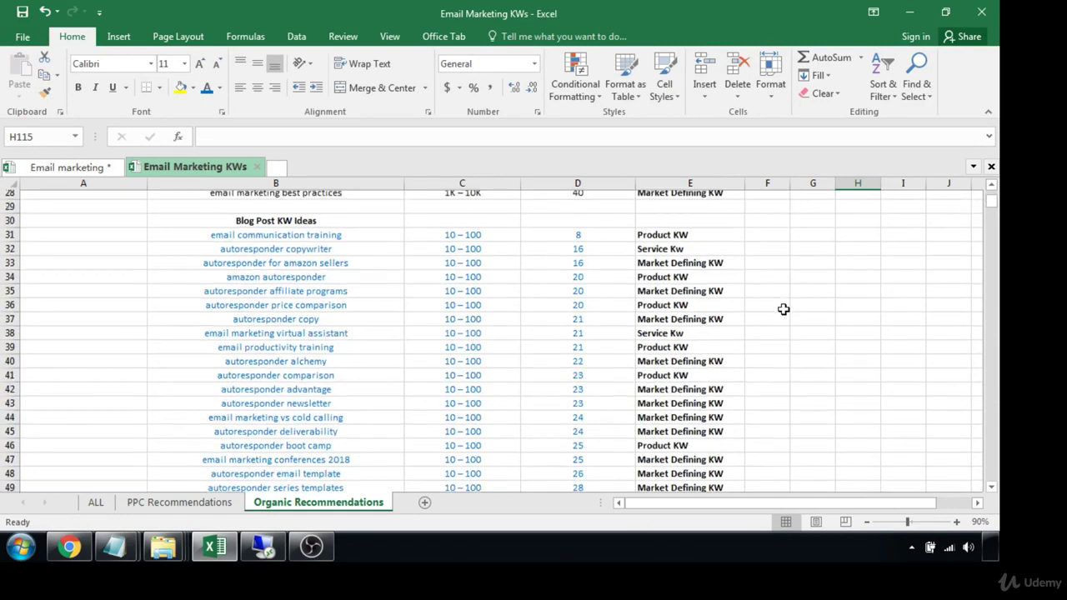